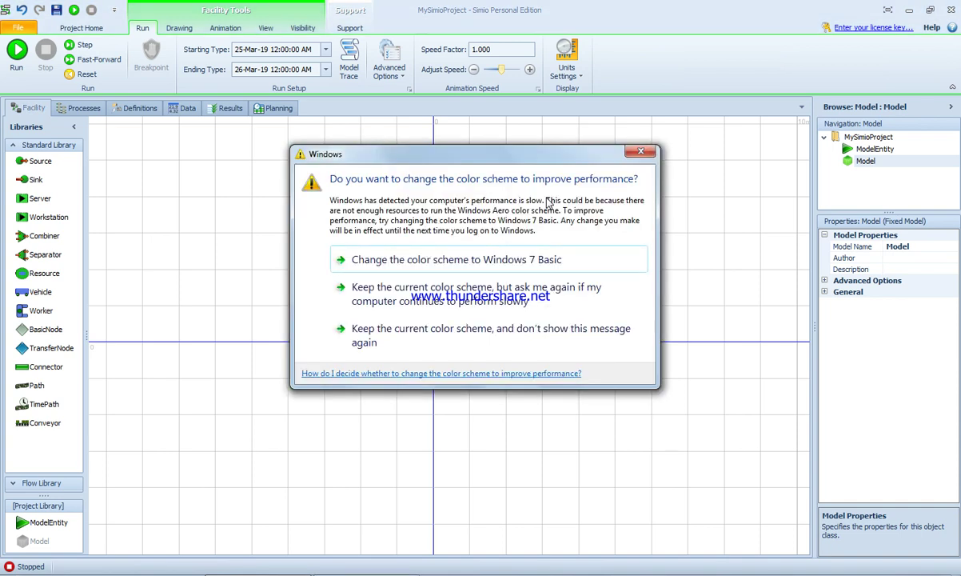
Step: Dismiss the Windows colour-scheme prompt and look over the Project Home, Drawing and Support tabs
left_click(641, 151)
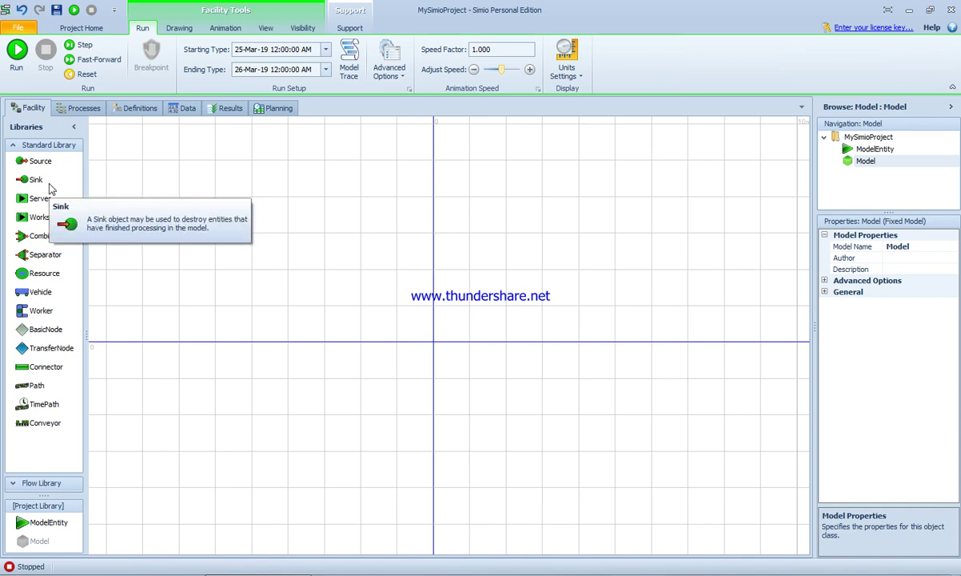
left_click(91, 29)
left_click(141, 28)
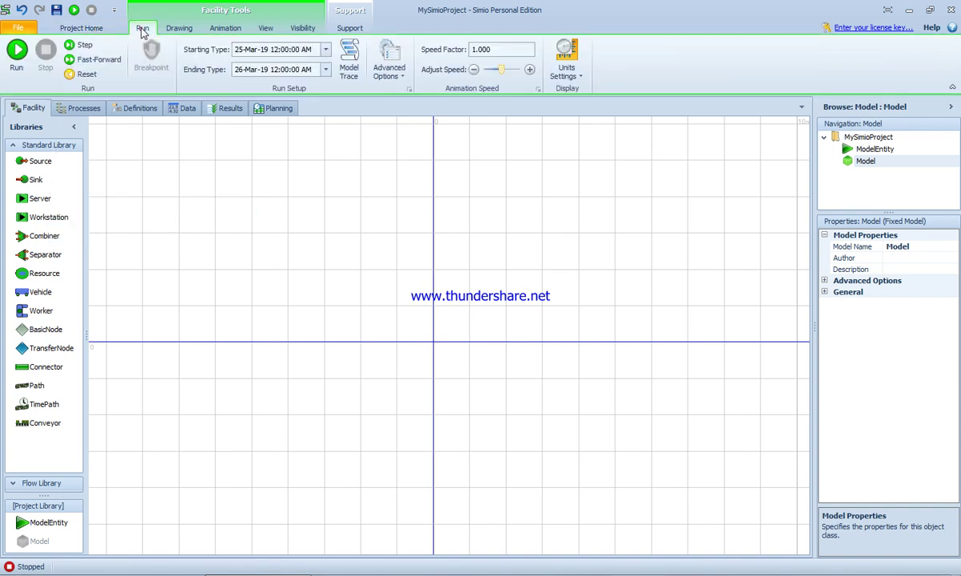
left_click(181, 30)
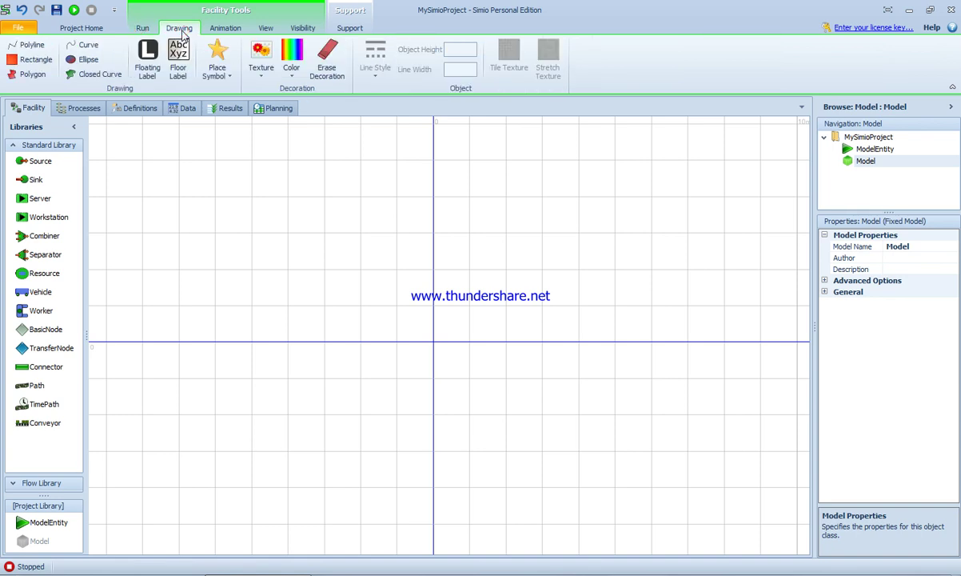
left_click(348, 31)
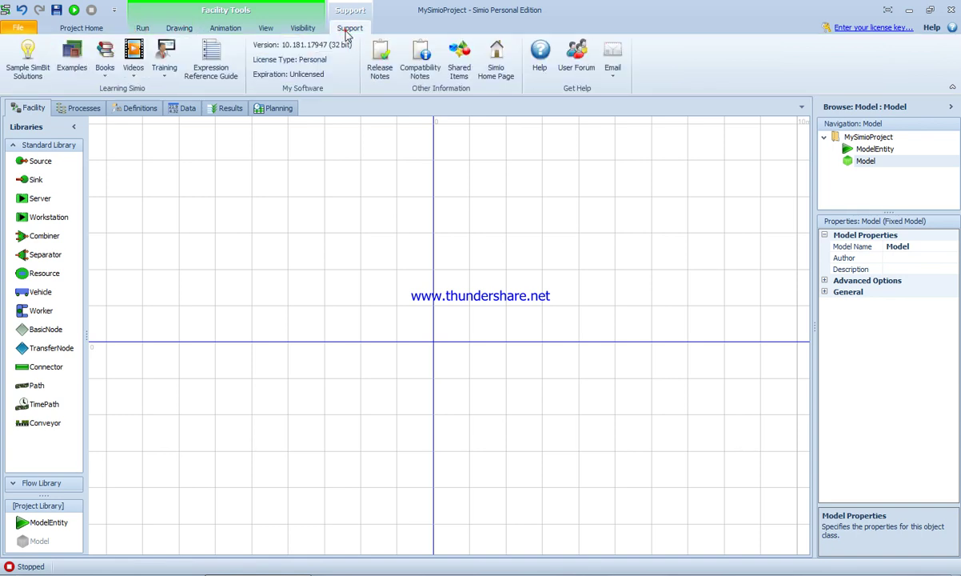
left_click(82, 28)
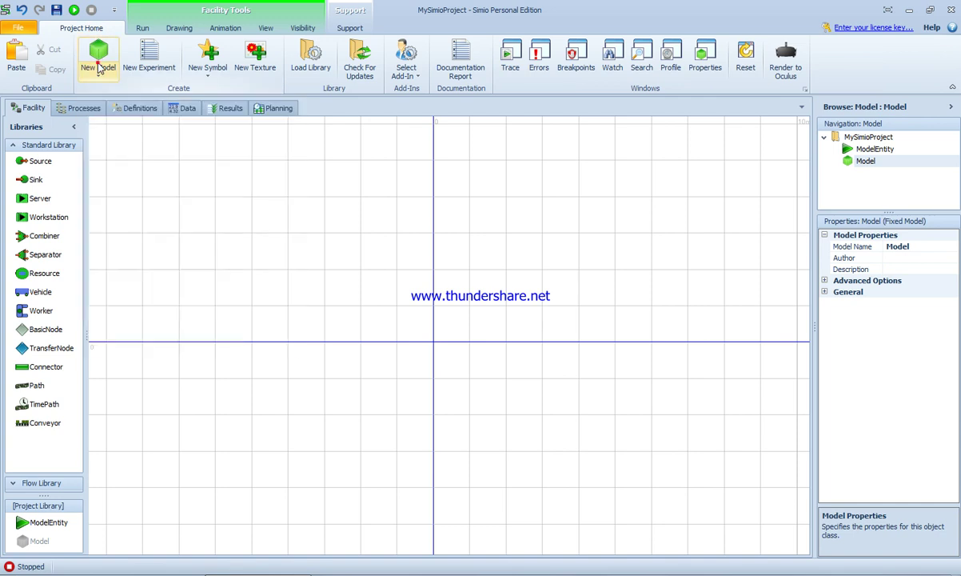
Step: Preview the New Model choices without creating one, then select the project's main Model
left_click(97, 70)
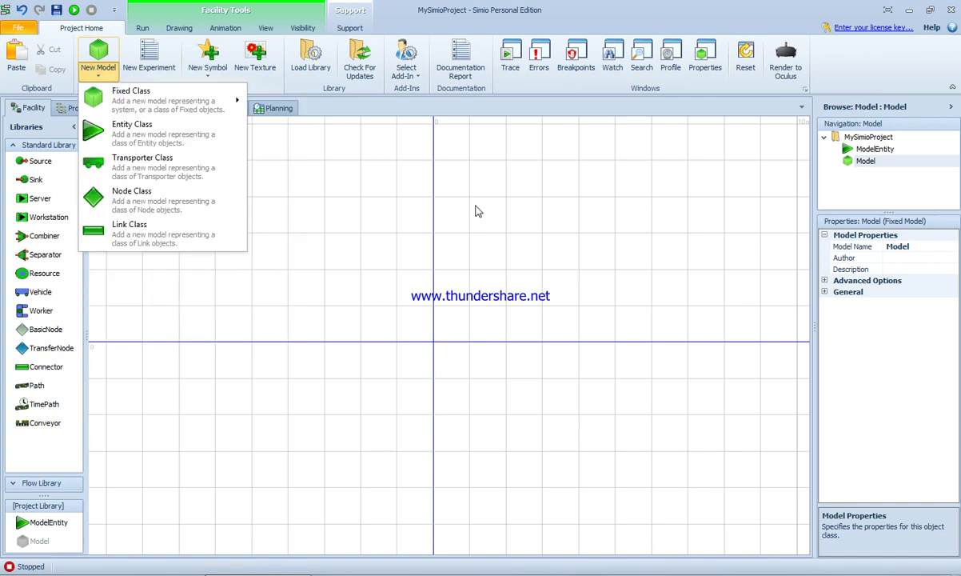
left_click(337, 205)
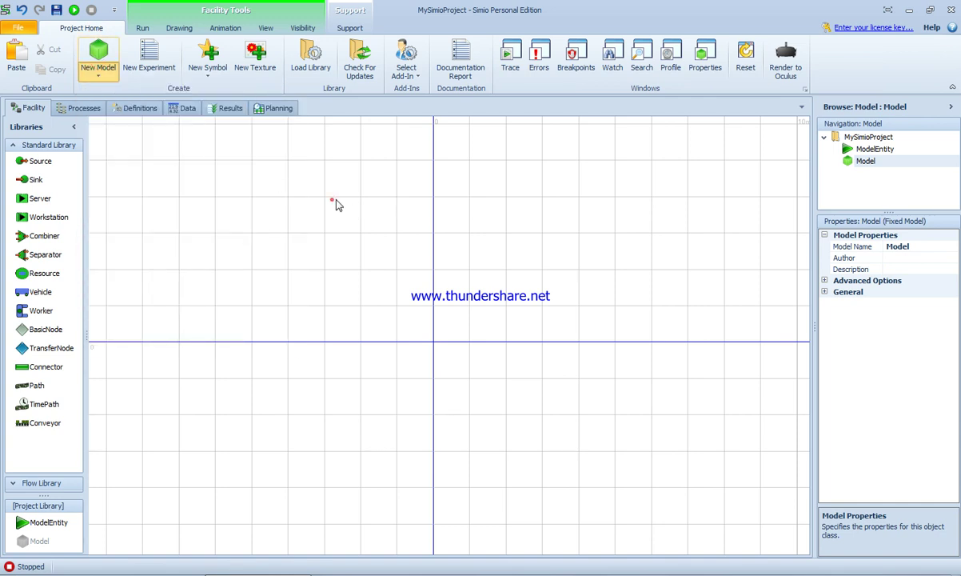
left_click(869, 163)
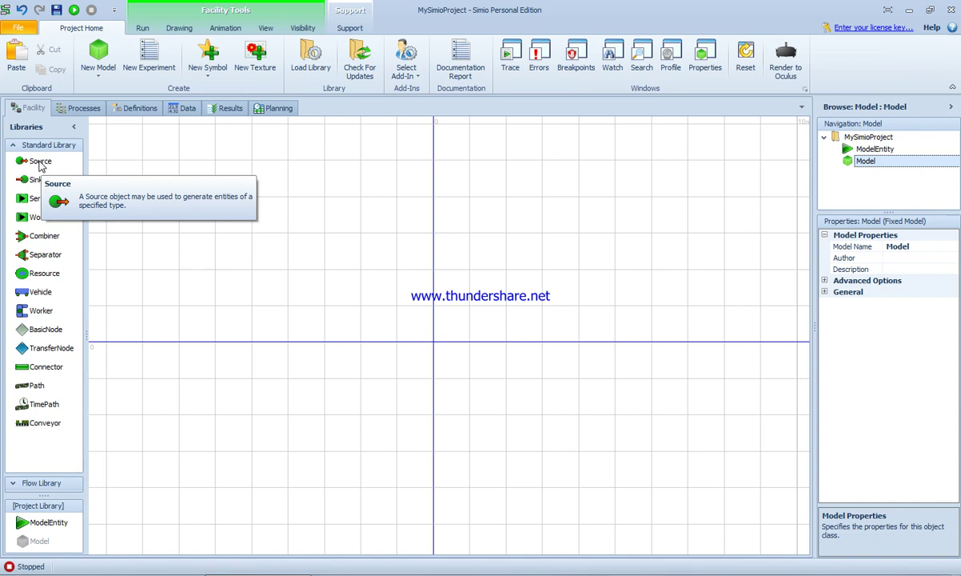
left_click_drag(40, 164, 180, 204)
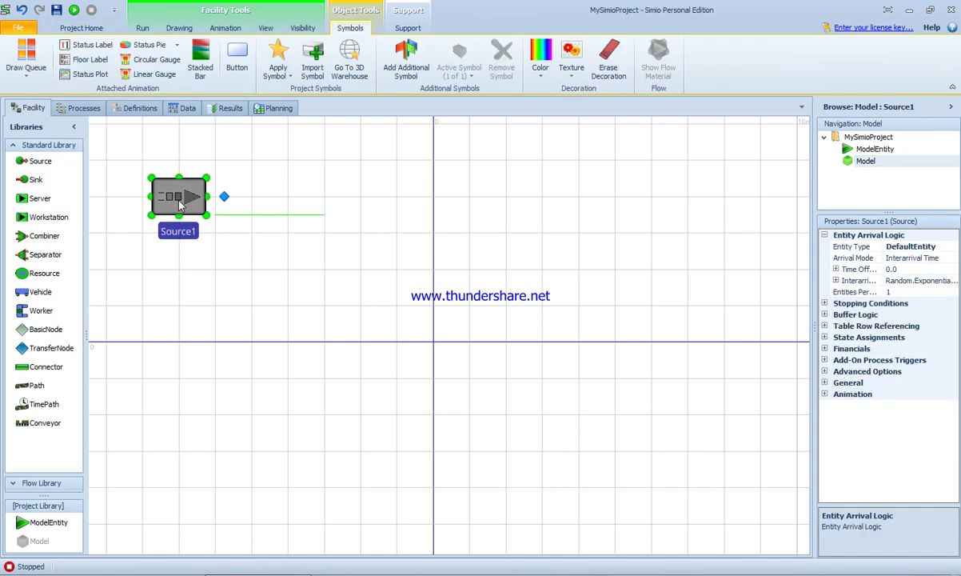
Step: Drop several extra Source objects (Source2–Source6) across the facility canvas
left_click_drag(44, 159, 69, 174)
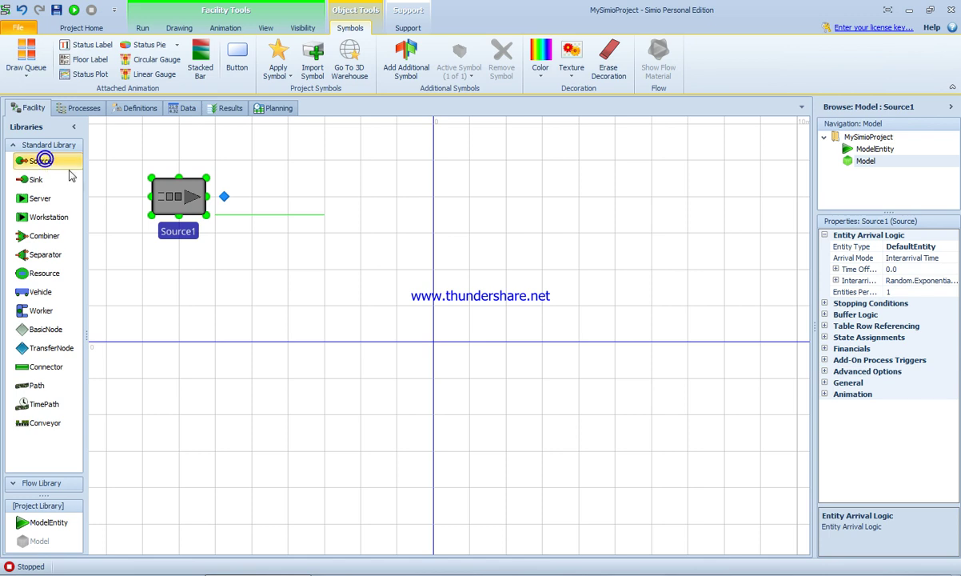
left_click(288, 215)
left_click(405, 233)
left_click(547, 268)
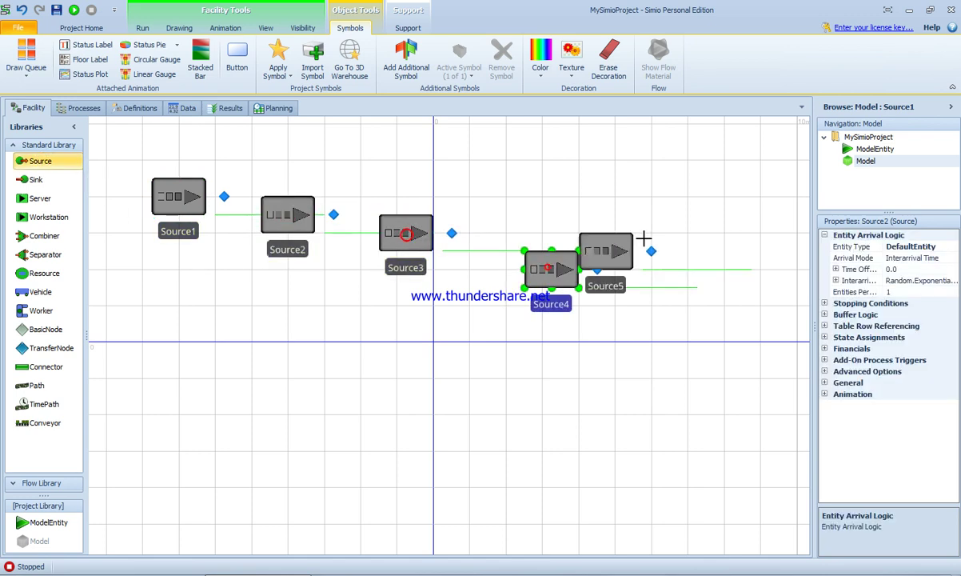
left_click(651, 232)
left_click(733, 179)
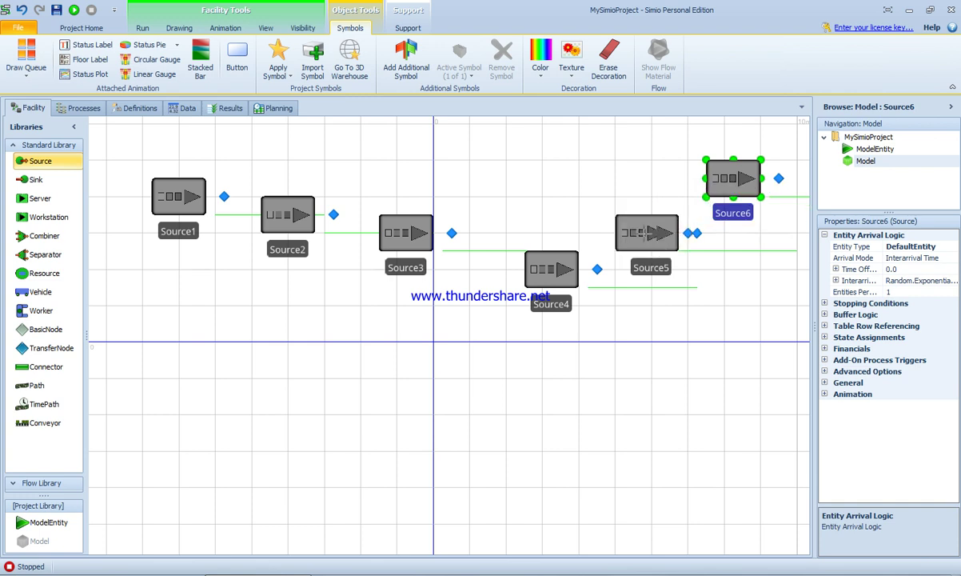
key("Escape")
Step: Delete the extra Sources 2–6 and nudge Source1 slightly down and right
left_click(557, 267)
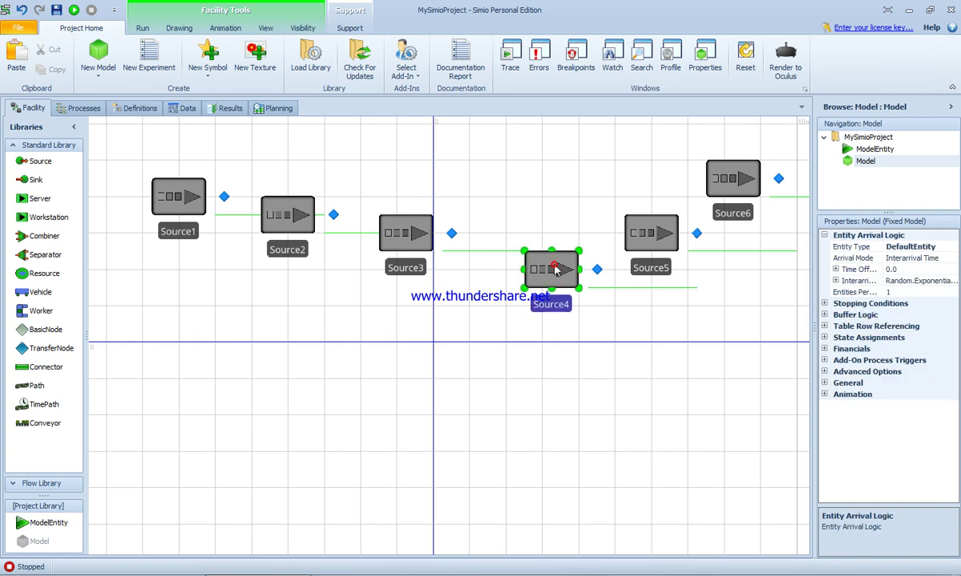
key("Delete")
left_click(639, 236)
key("Delete")
left_click(736, 174)
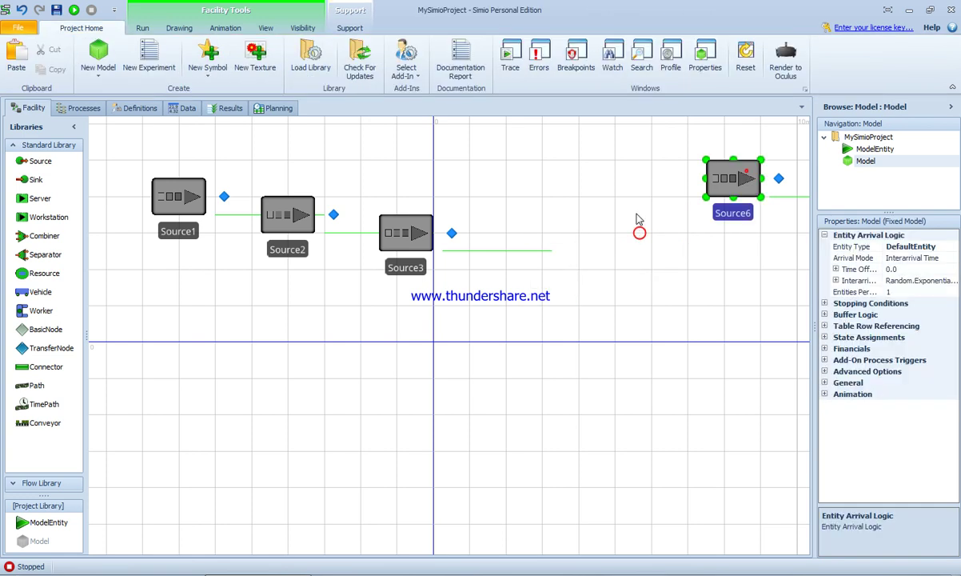
key("Delete")
left_click(425, 244)
key("Delete")
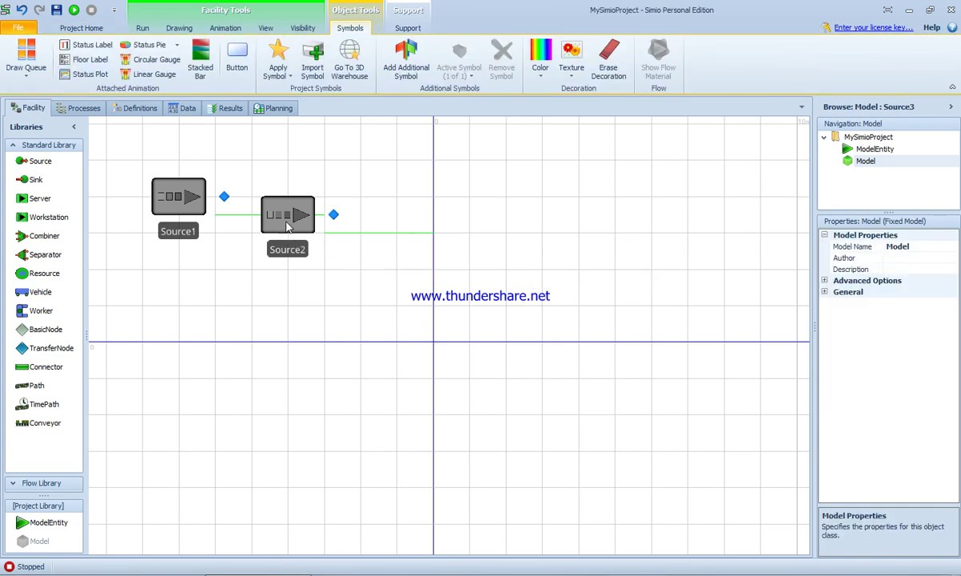
left_click(283, 215)
key("Delete")
left_click_drag(164, 183, 181, 210)
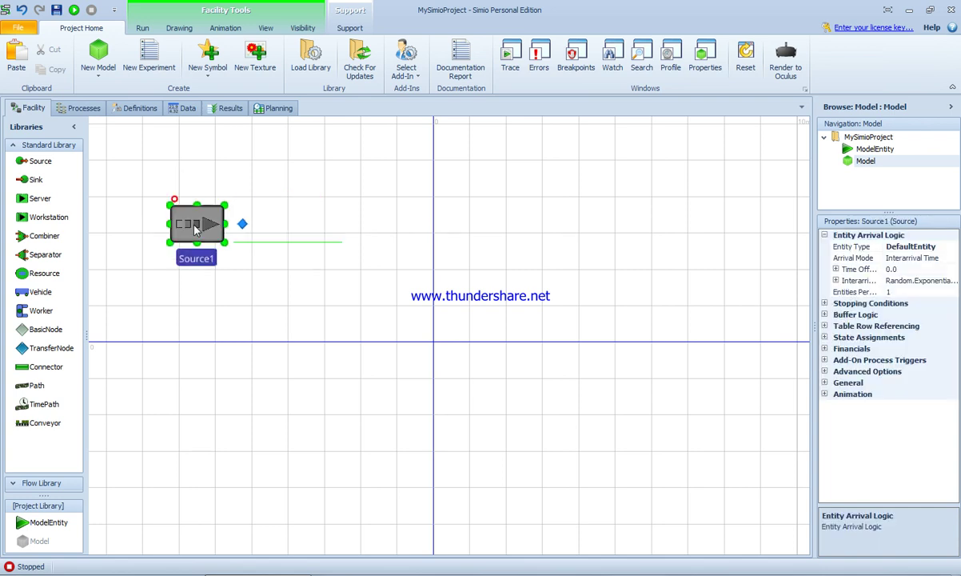
left_click(203, 354)
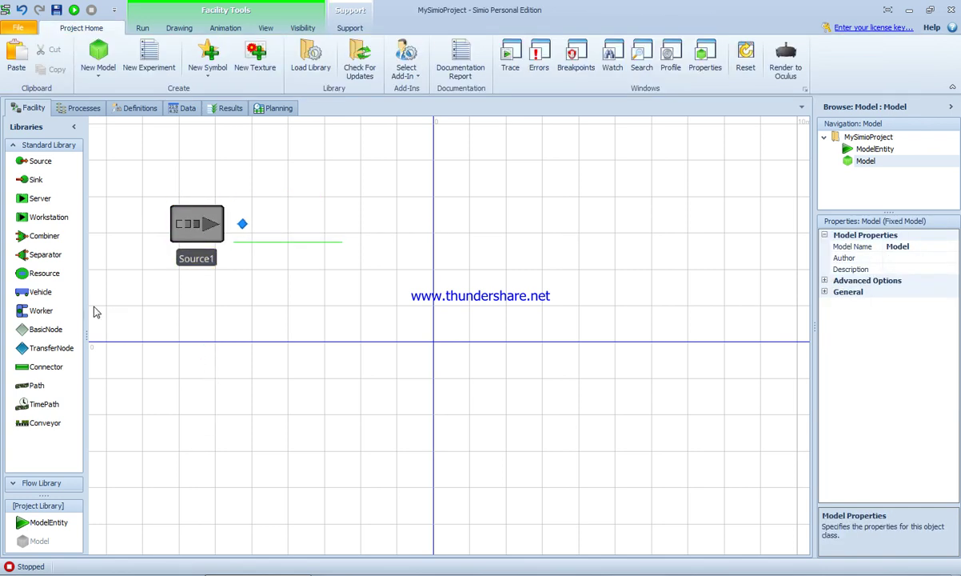
Step: Add Server1 near the canvas centre and Sink1 below and right of it
left_click_drag(42, 200, 425, 322)
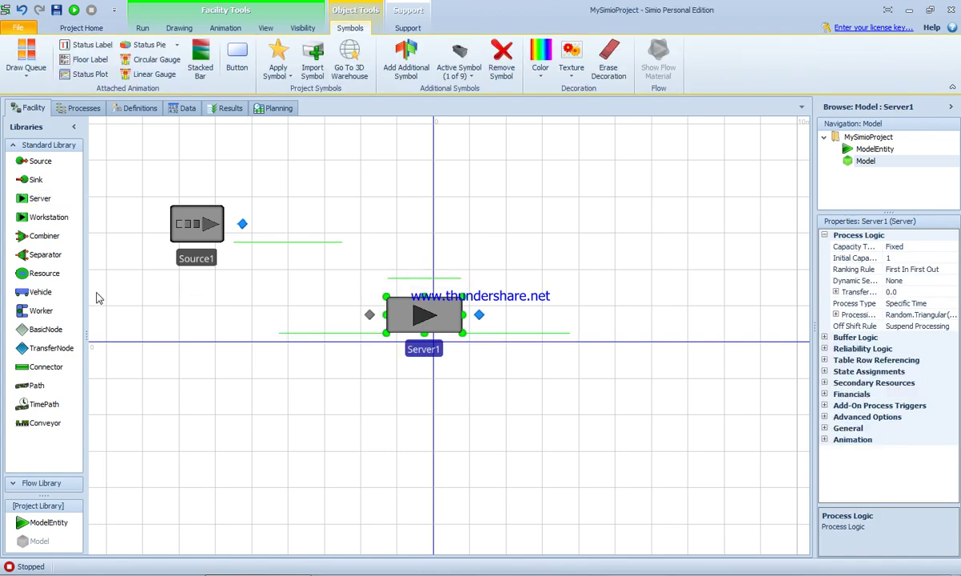
left_click_drag(35, 186, 714, 424)
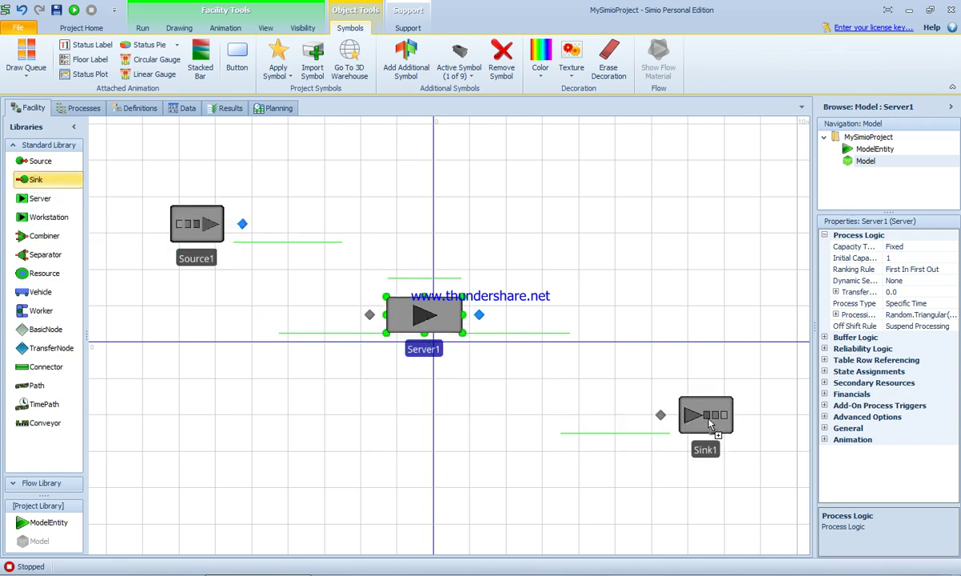
left_click(553, 449)
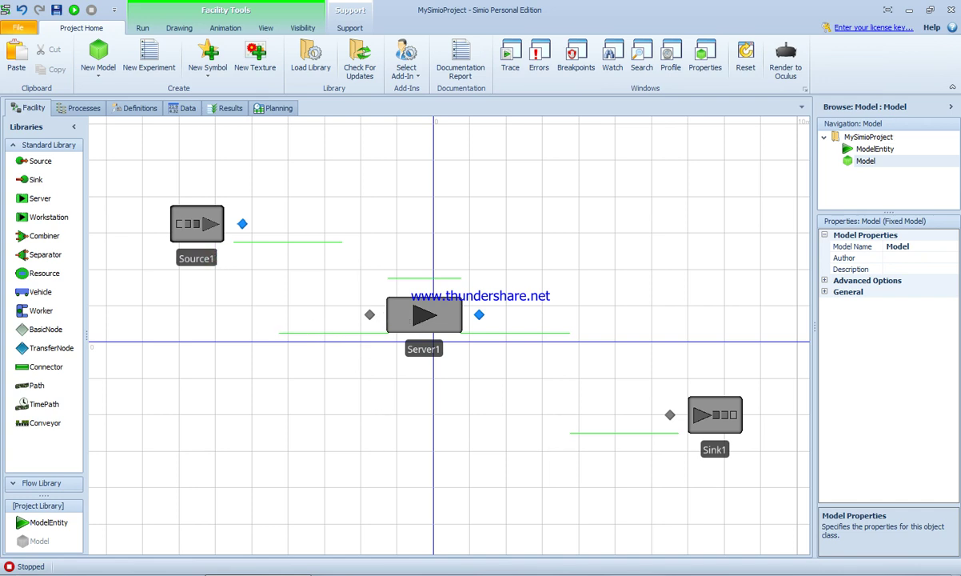
left_click(872, 574)
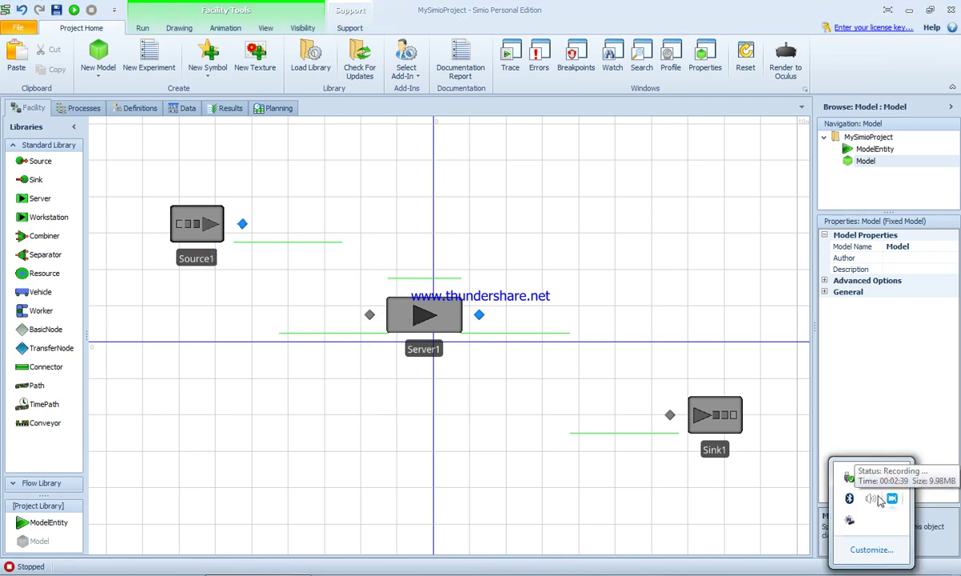
left_click(472, 471)
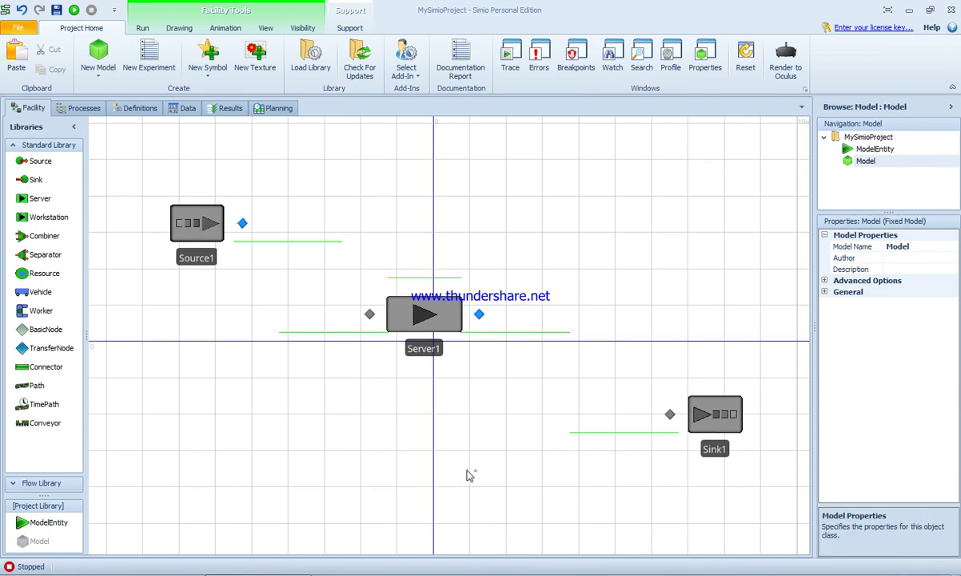
Step: Draw a path from Source1's output node to Server1's input node
left_click(34, 385)
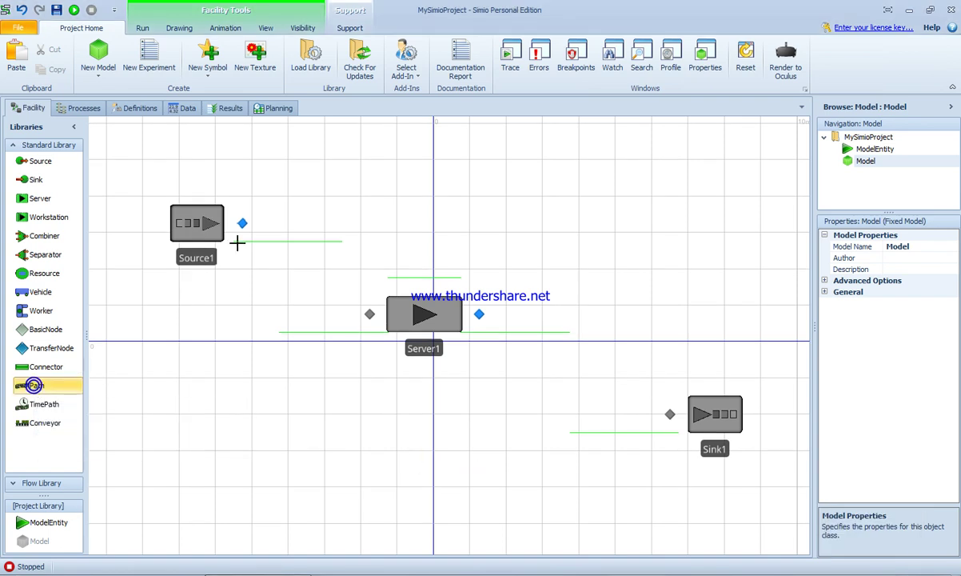
left_click(242, 223)
left_click(369, 313)
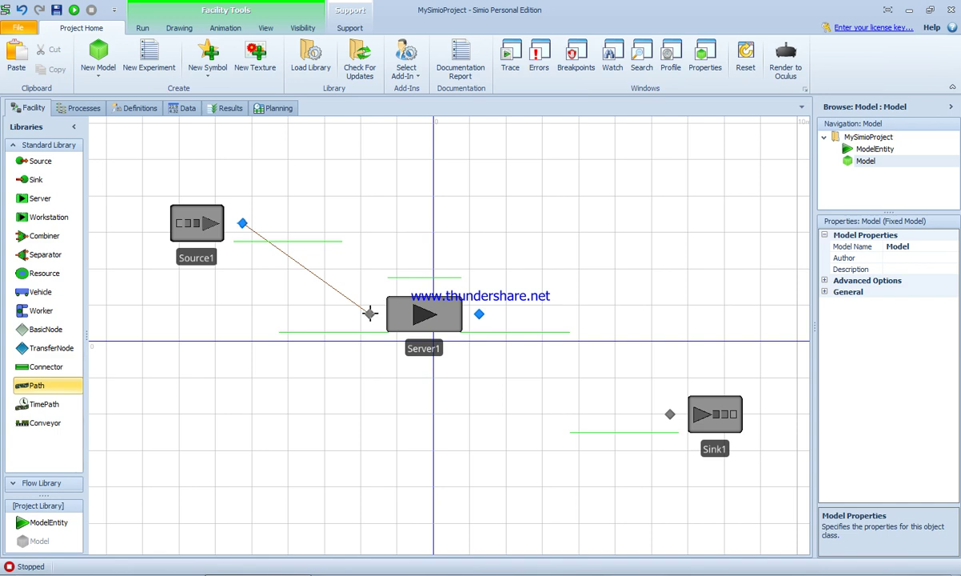
Step: Undo a backwards path and draw Path2 from Server1's output node to Sink1
left_click(670, 413)
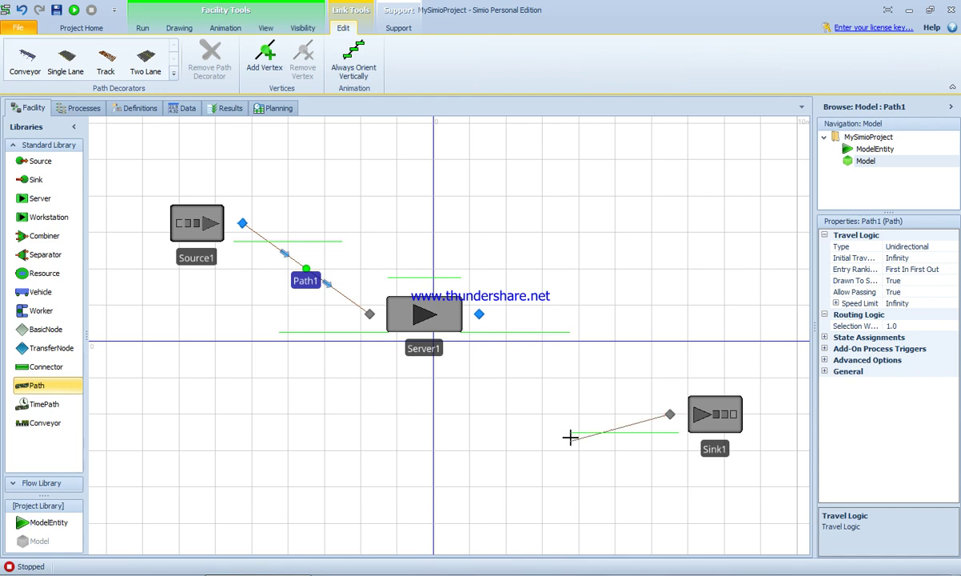
left_click(479, 315)
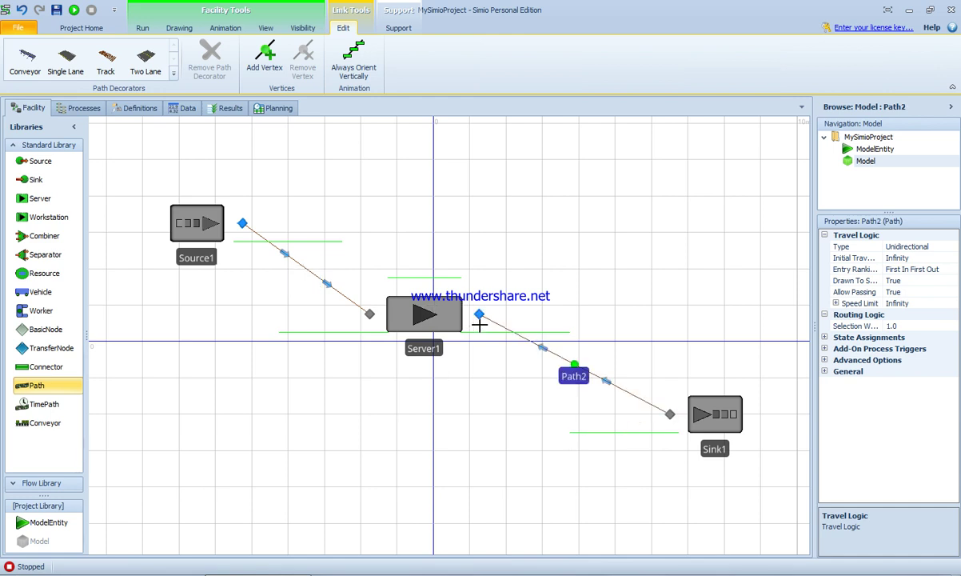
key("ctrl+z")
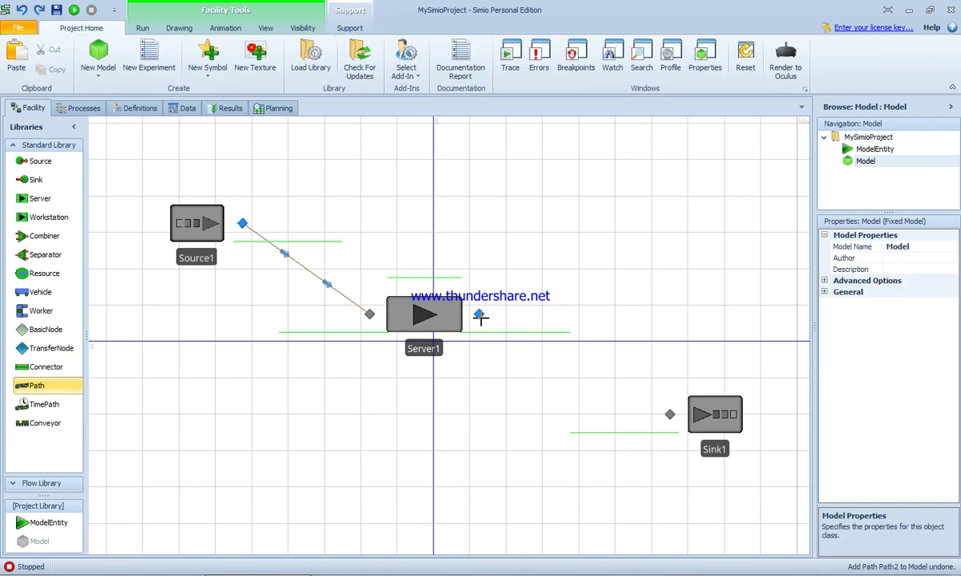
left_click(480, 316)
left_click(670, 413)
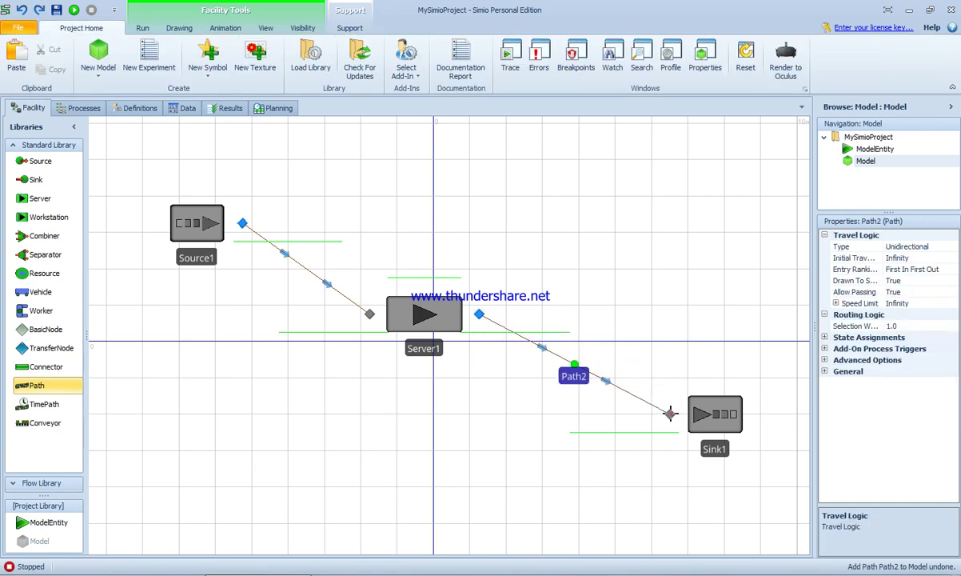
key("Escape")
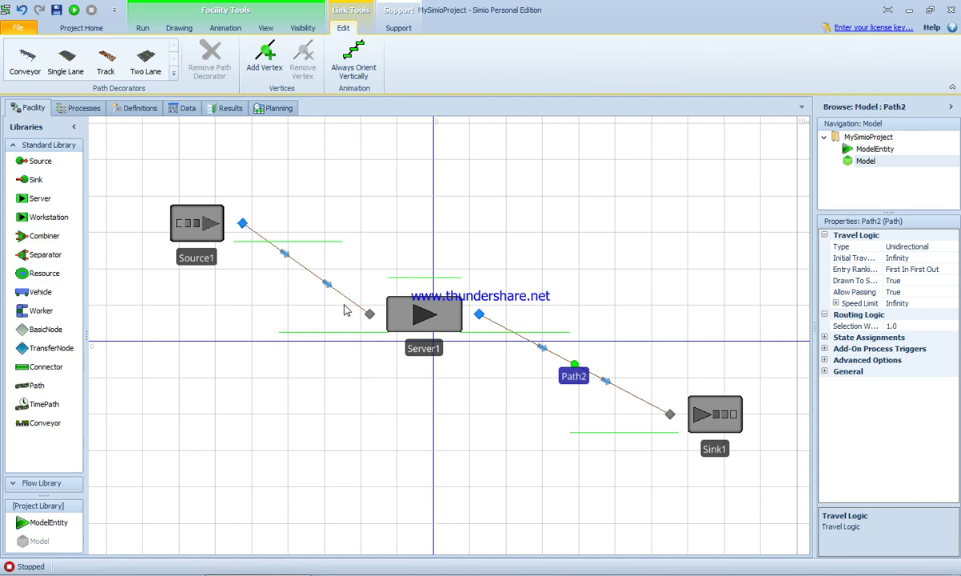
left_click(322, 367)
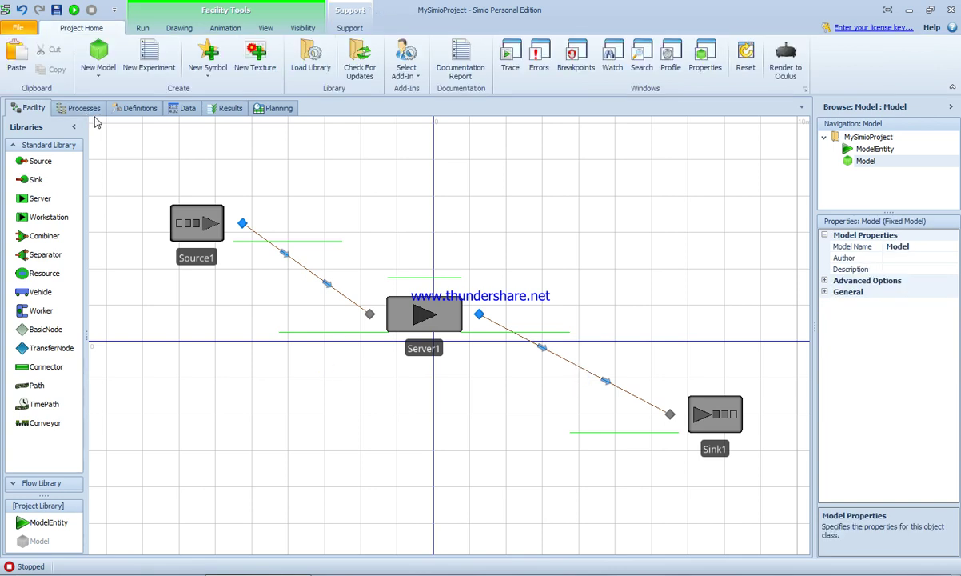
left_click(140, 28)
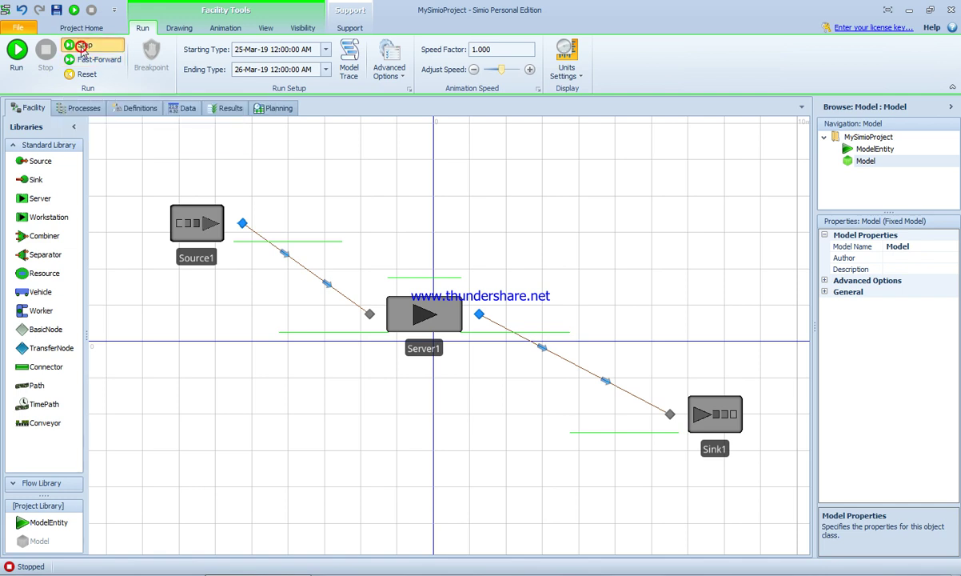
Step: Run the model briefly, pause and step an entity toward Server1, then stop the run
left_click(18, 52)
left_click(18, 52)
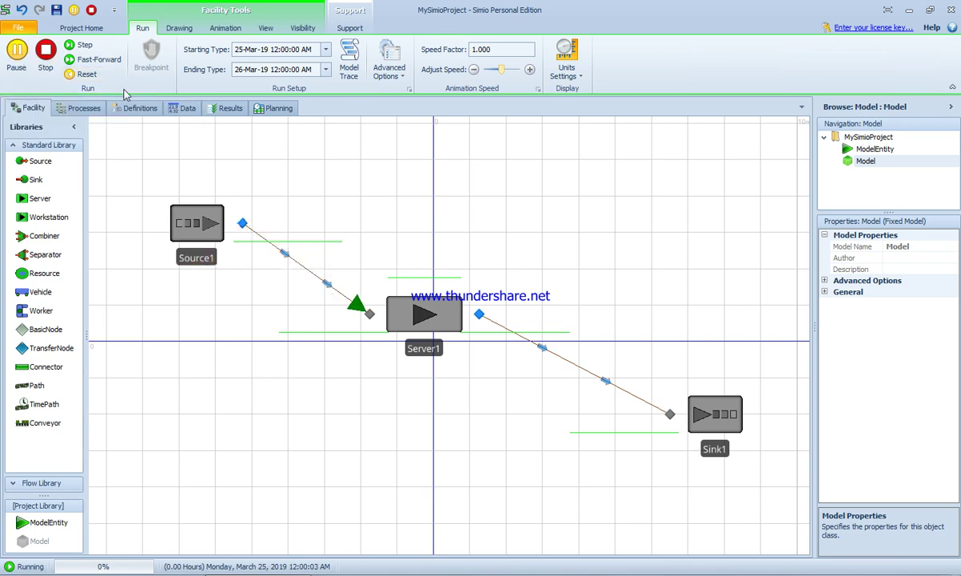
left_click(83, 47)
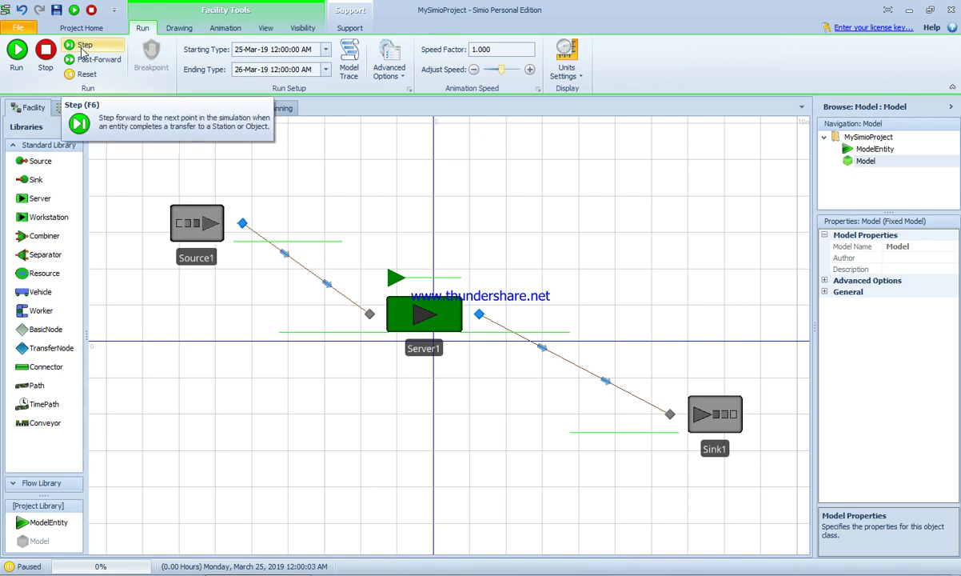
left_click(83, 48)
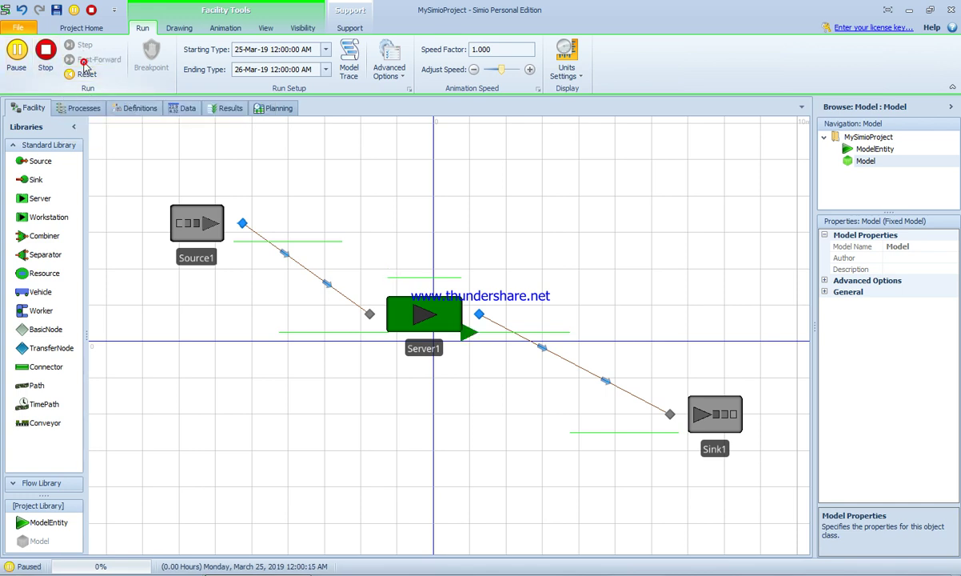
left_click(85, 61)
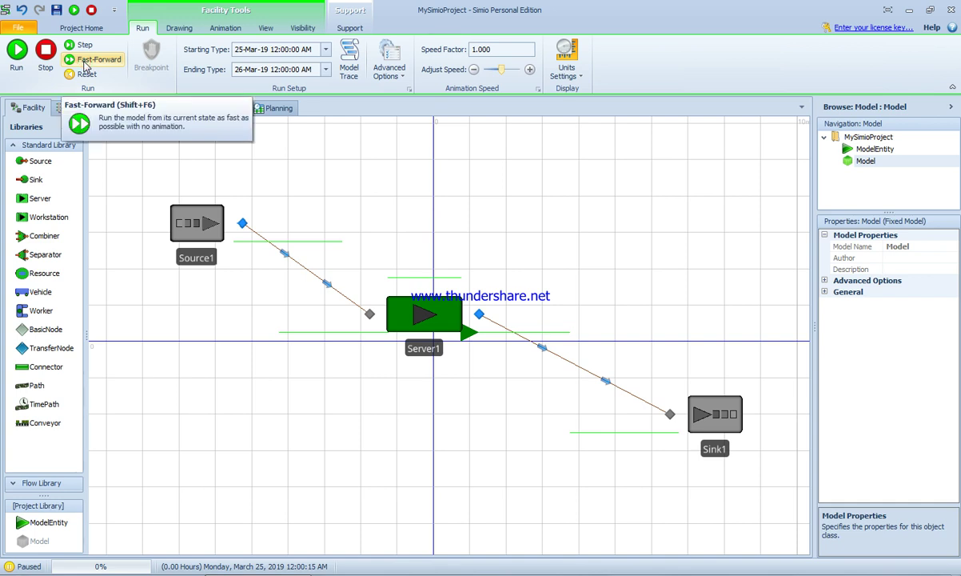
left_click(94, 14)
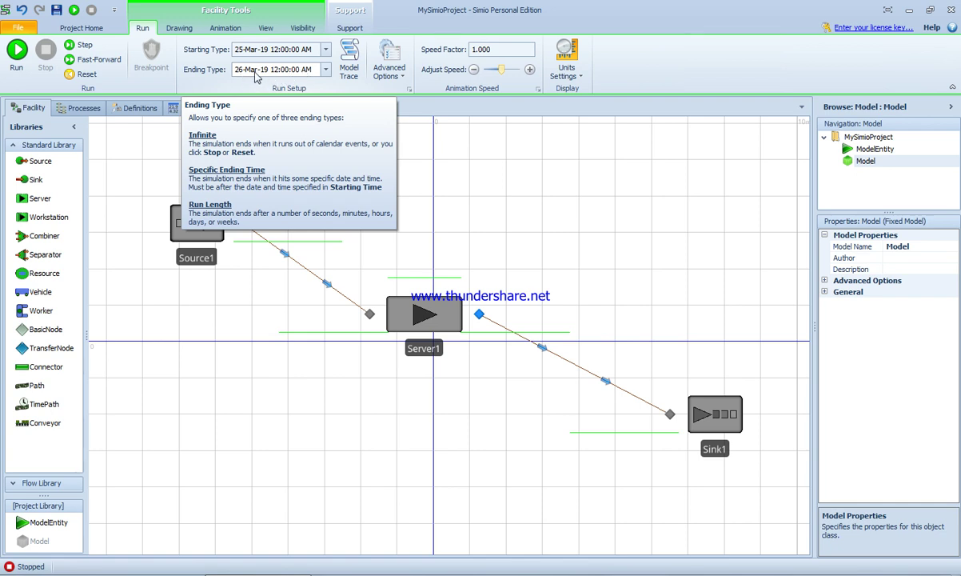
Step: Choose Specific Ending Time with the hour changed to 10 AM, then start the run
left_click(326, 70)
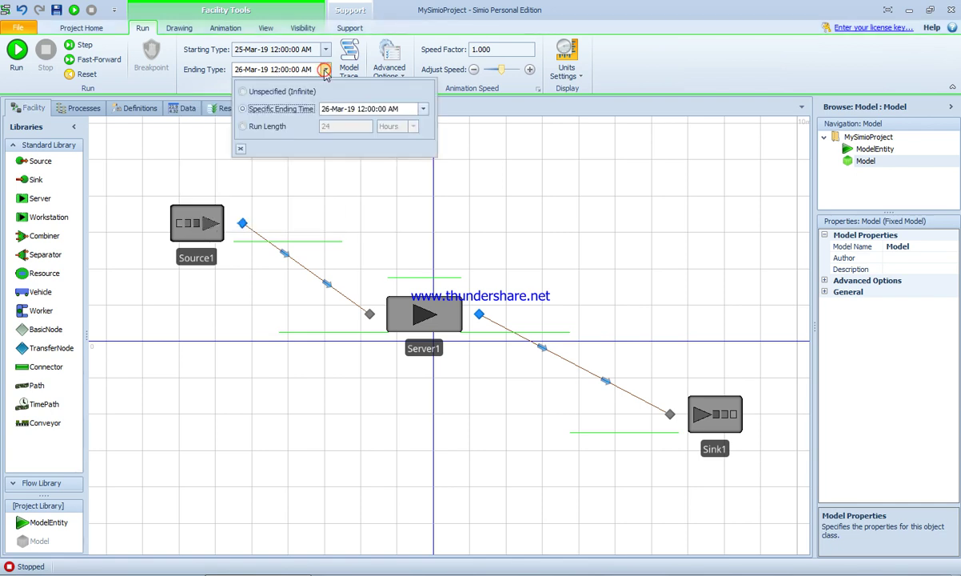
left_click(366, 108)
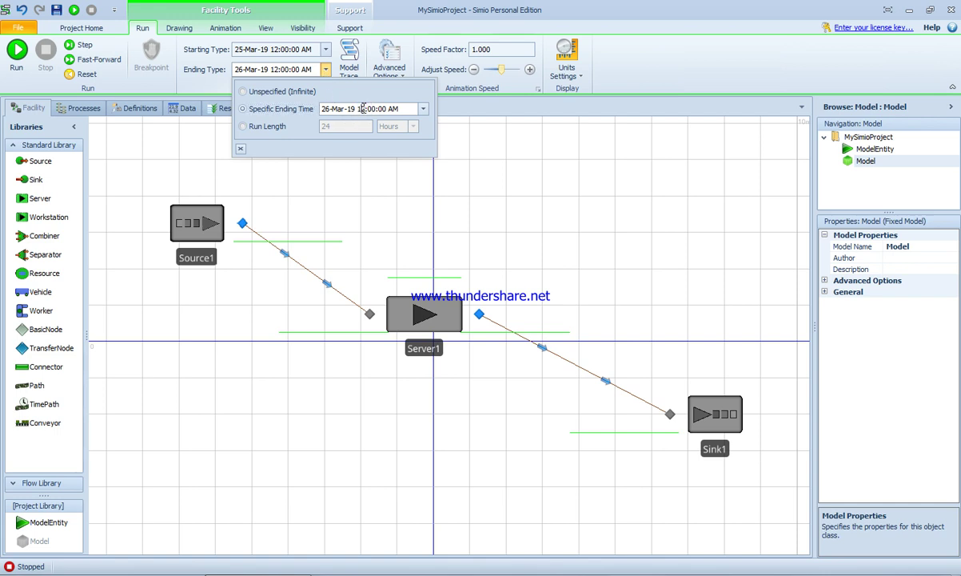
left_click(362, 108)
type("1")
left_click(358, 109)
type("0")
left_click(240, 149)
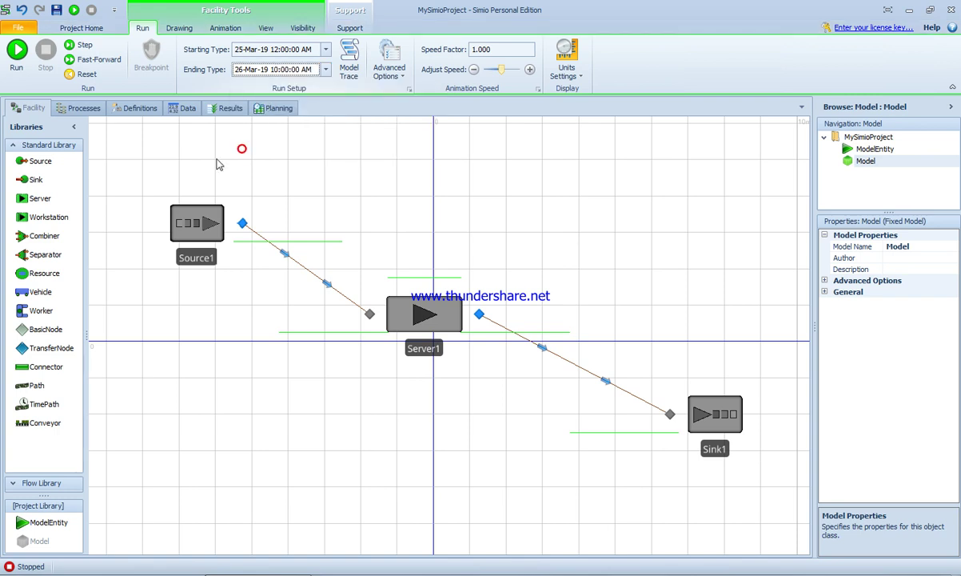
left_click(17, 53)
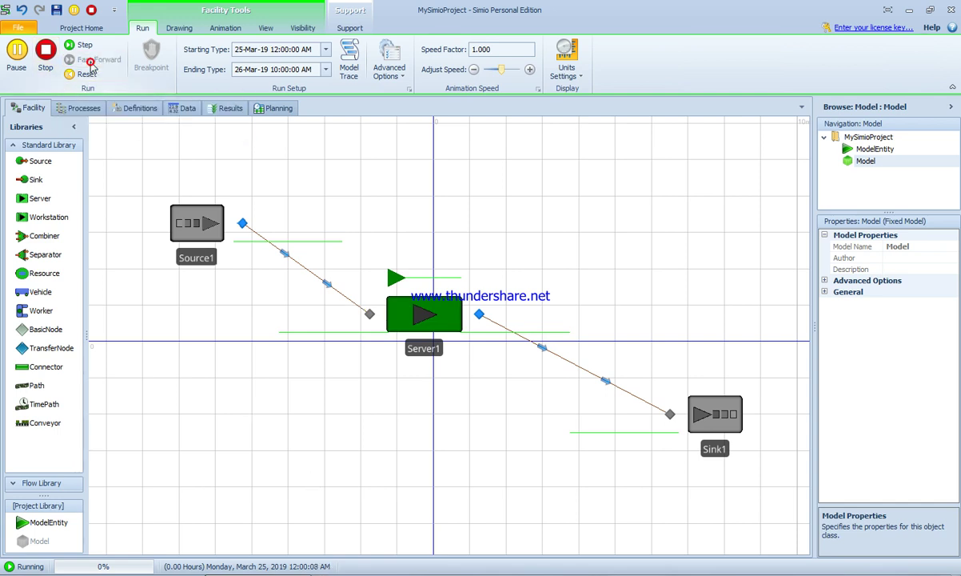
Step: Fast-forward to the end of the run, stop, then restart and step an entity forward
left_click(91, 62)
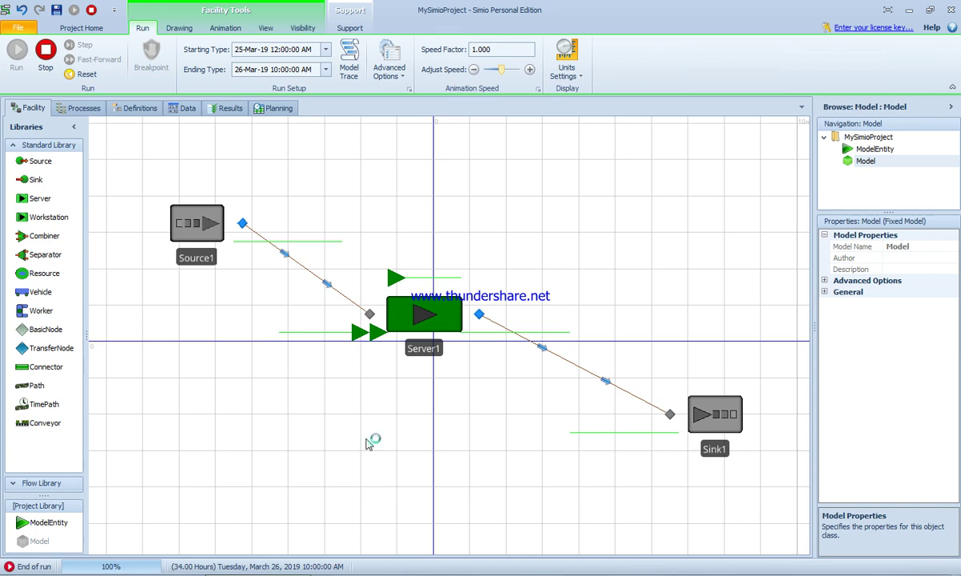
left_click(51, 59)
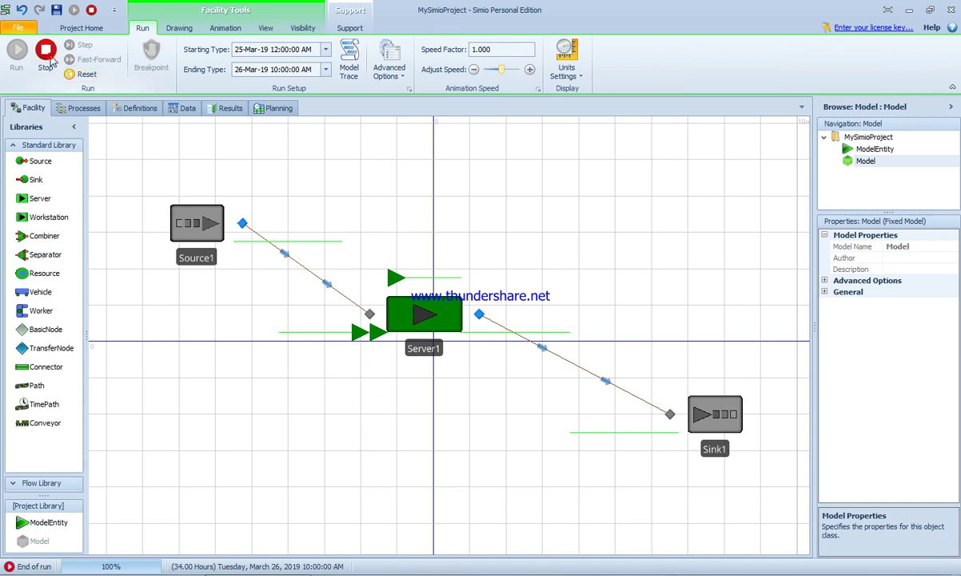
left_click(20, 61)
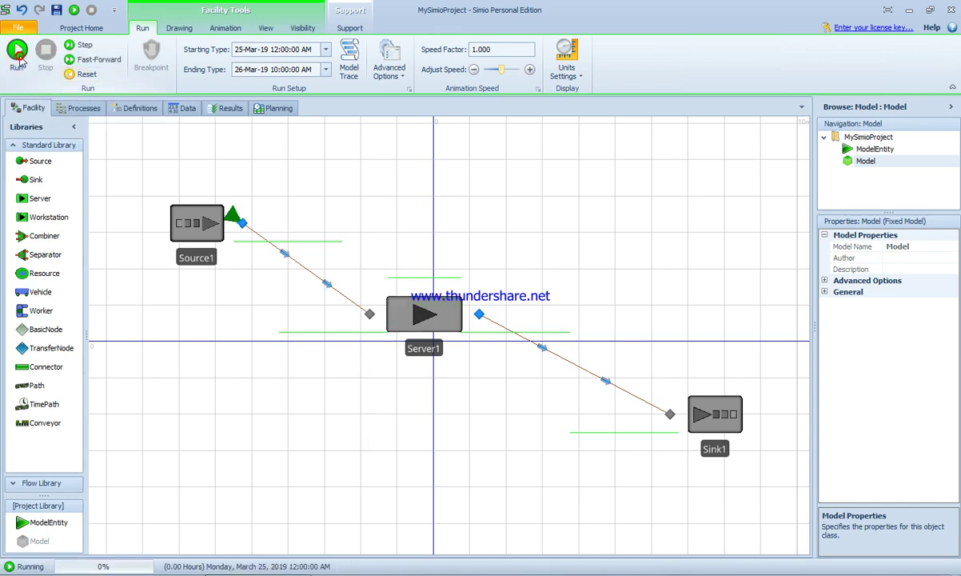
left_click(72, 46)
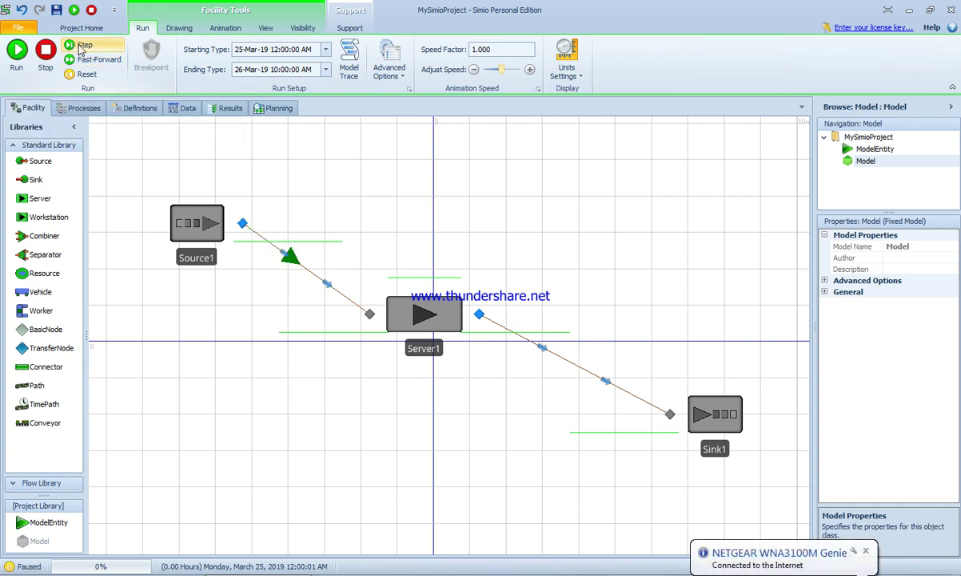
left_click(84, 46)
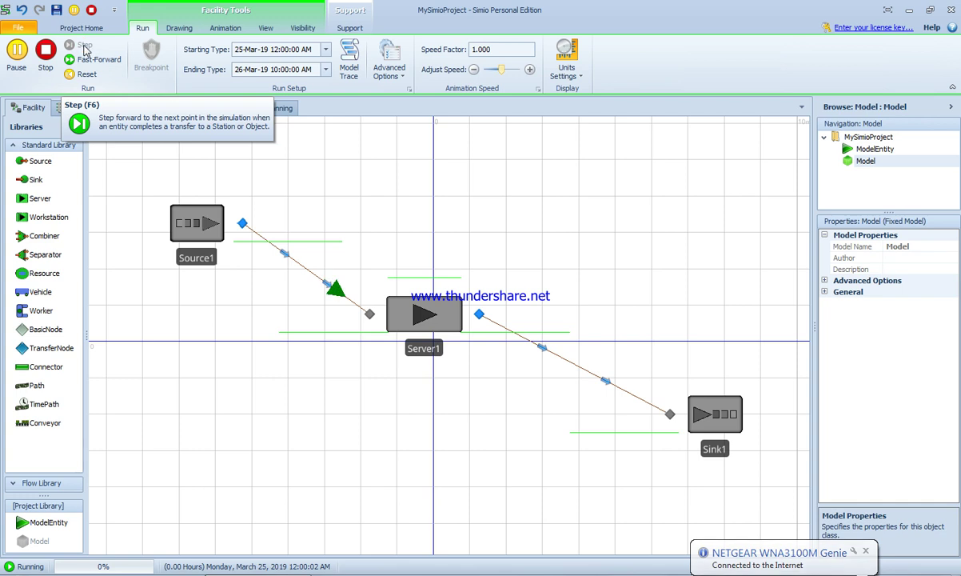
left_click(377, 334)
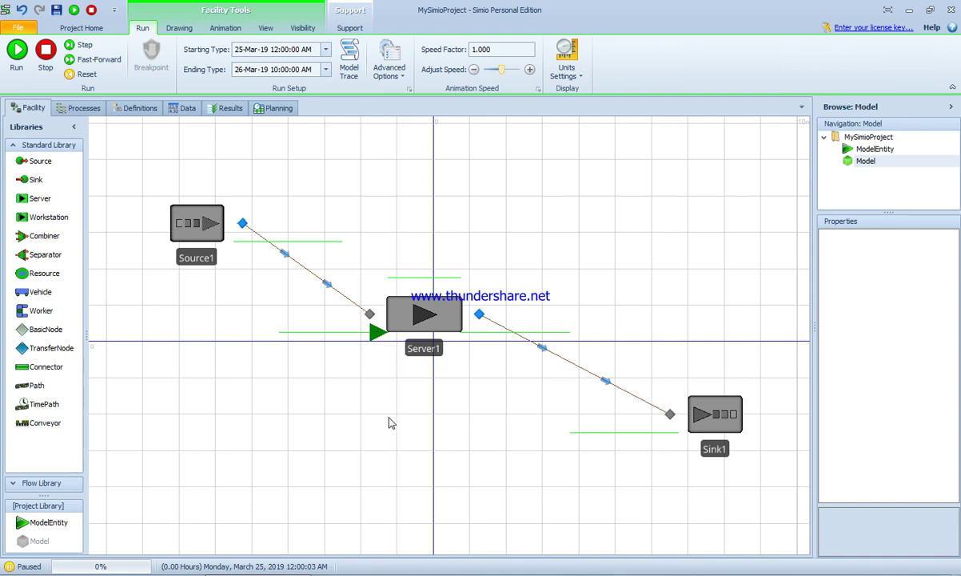
Step: Step the entity into Server1, resume, pause, fast-forward to the 10:00 AM end, and stop
left_click(83, 46)
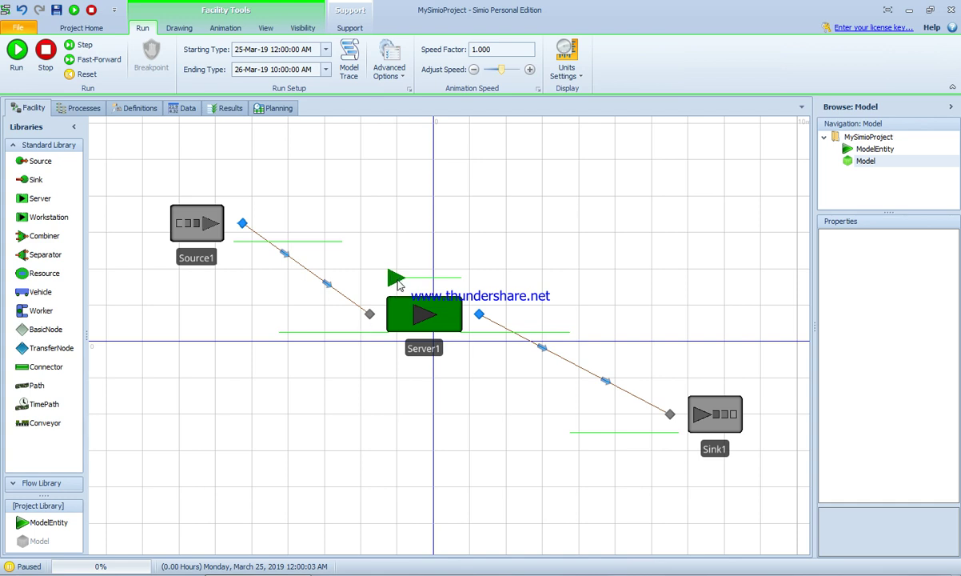
left_click(83, 47)
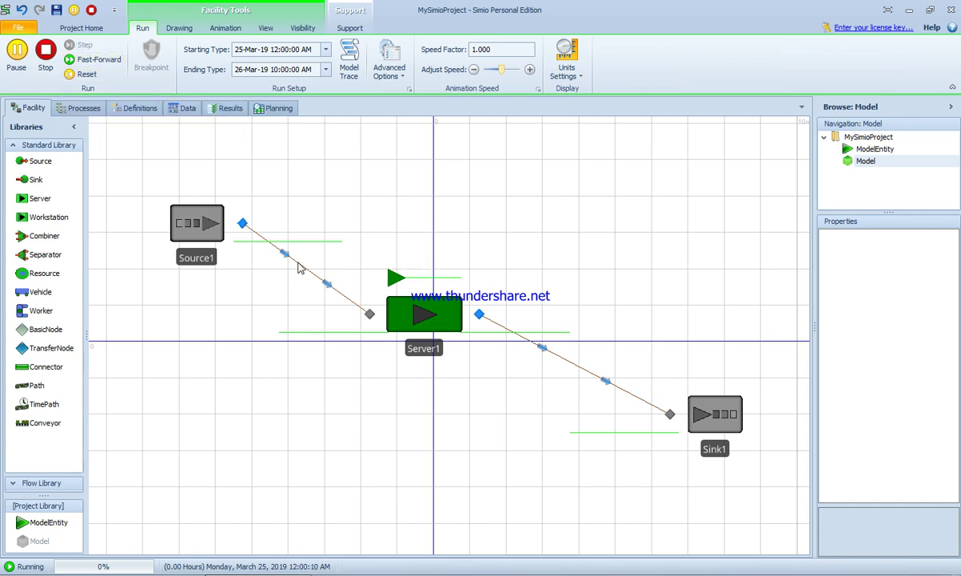
key("F5")
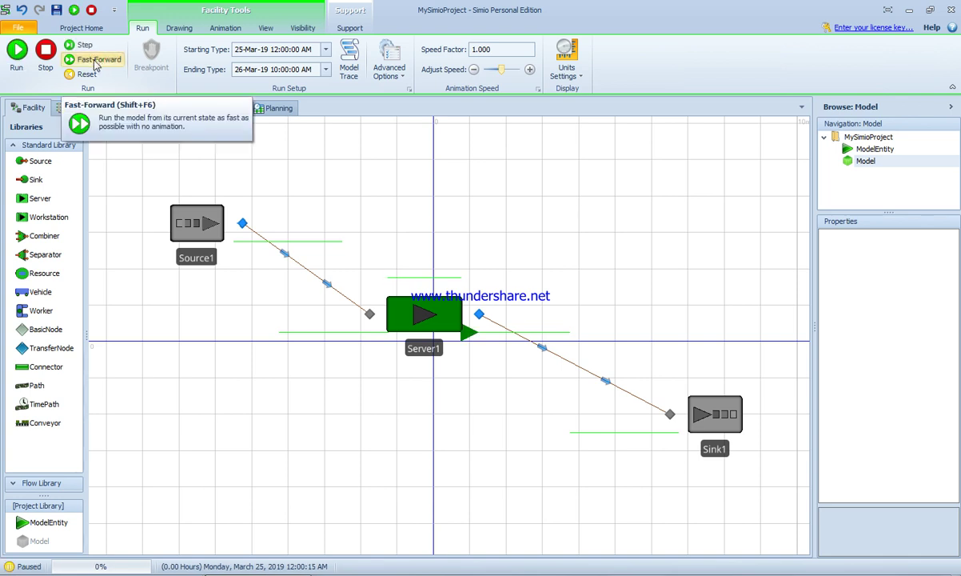
left_click(94, 61)
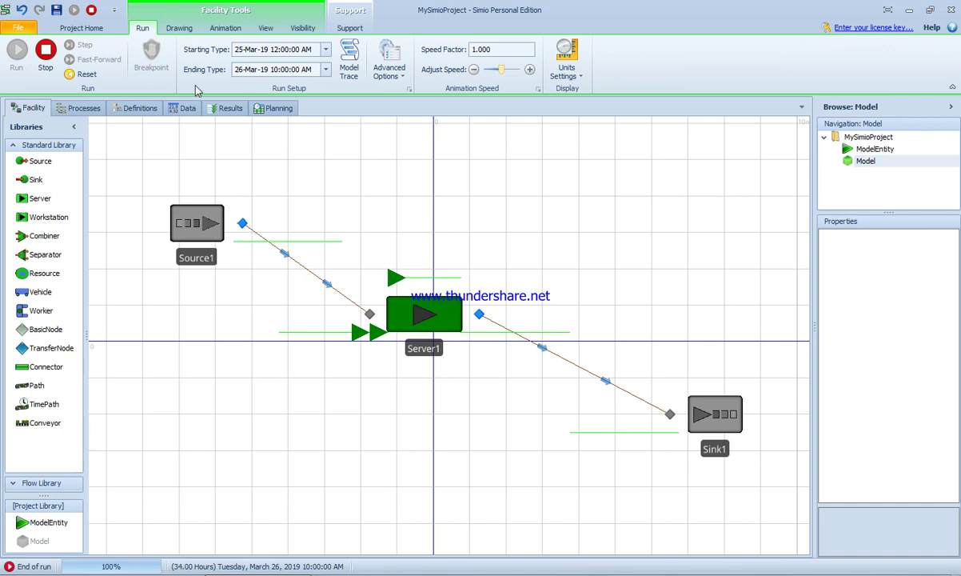
left_click(47, 52)
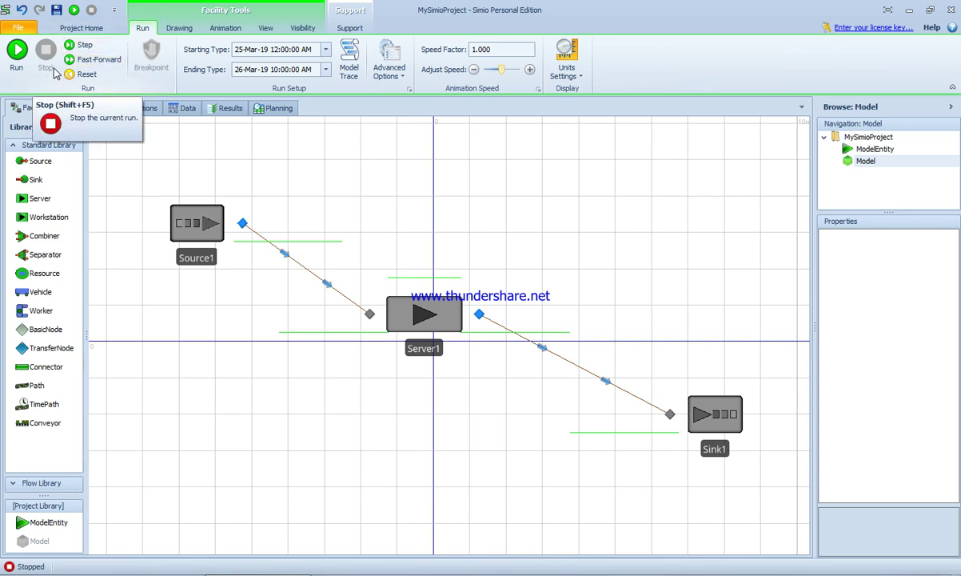
Step: Check Server1's 79.1312 scheduled utilization in the Results pivot grid, reset, and return to Facility
left_click(229, 108)
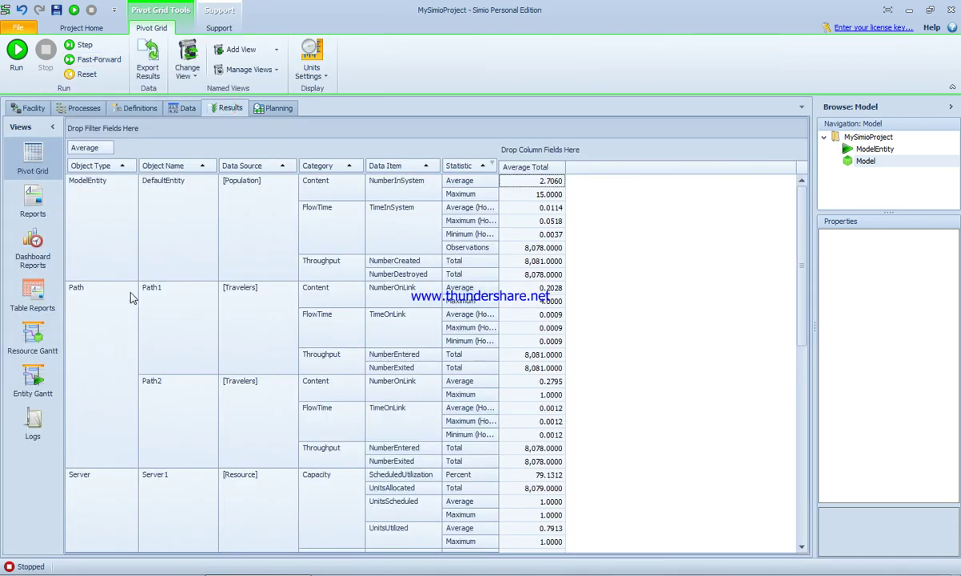
left_click(97, 509)
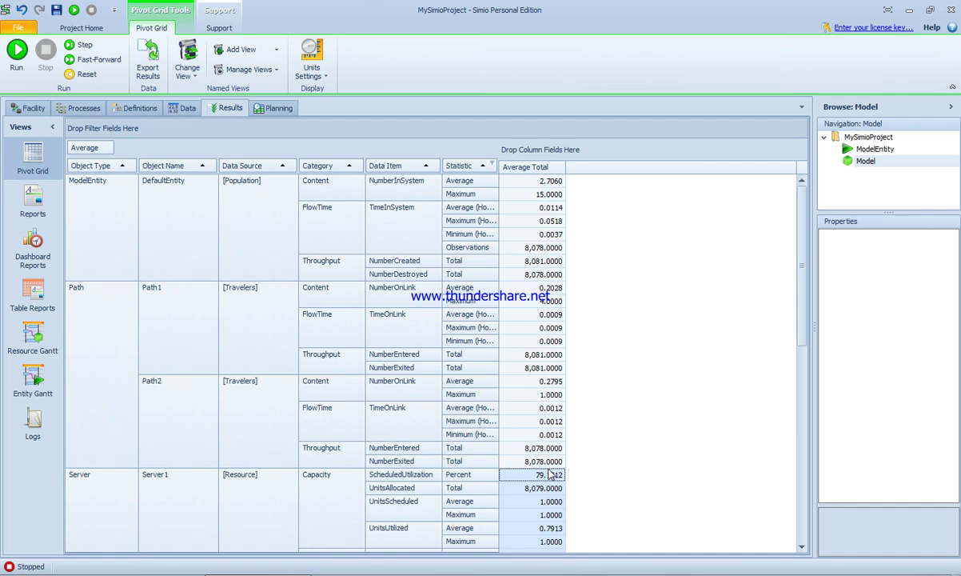
left_click(85, 73)
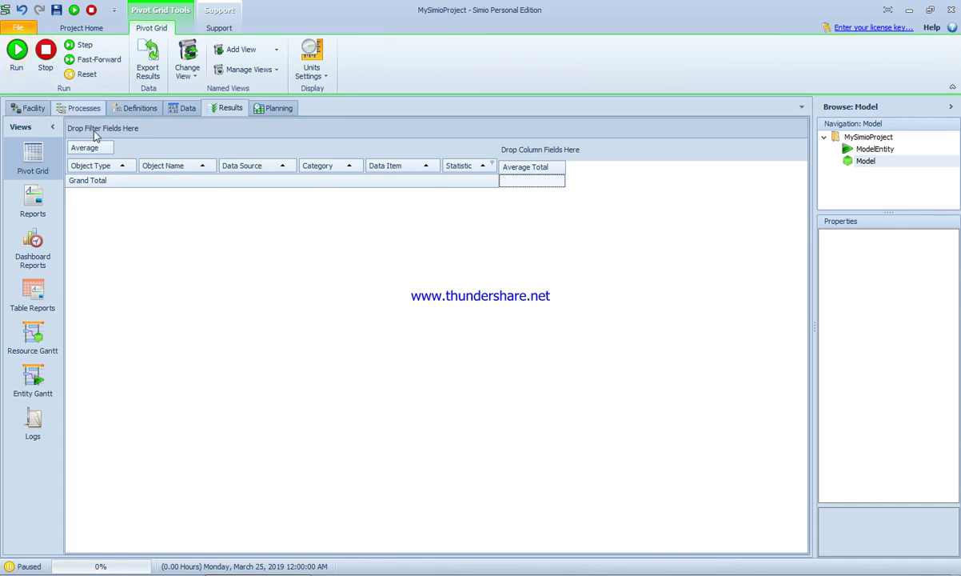
left_click(31, 108)
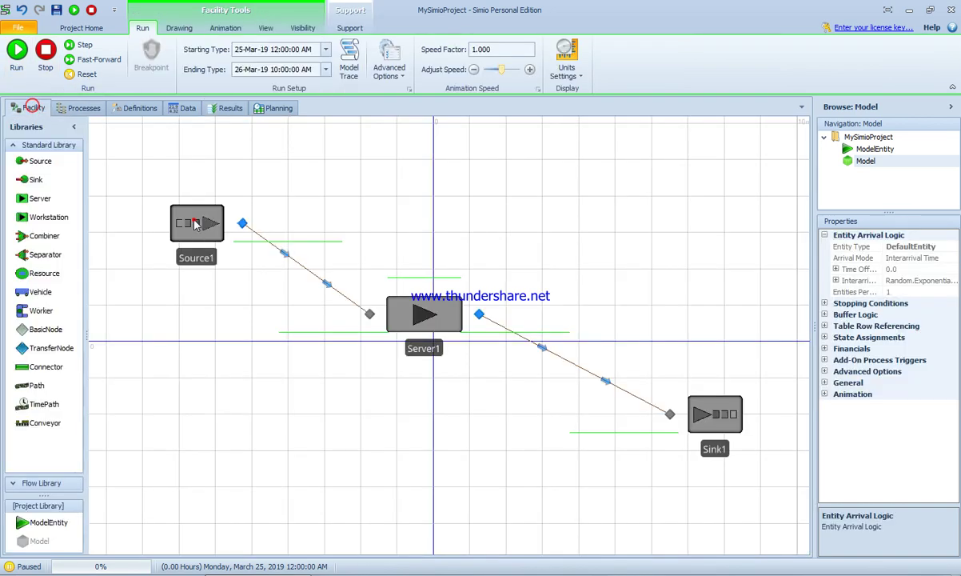
Step: Widen the Properties panel and move Sink1 left and up toward Server1
left_click(195, 225)
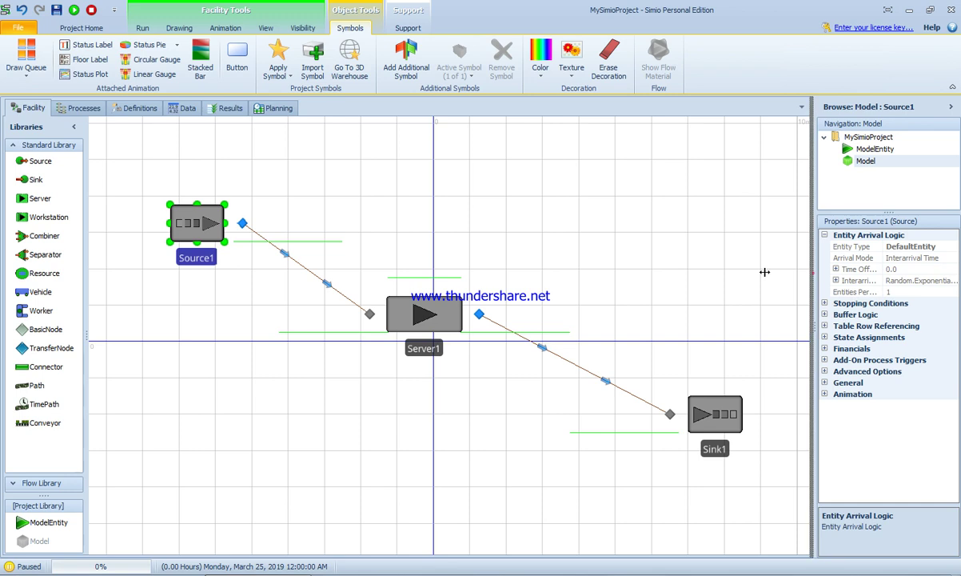
left_click_drag(764, 272, 719, 272)
left_click_drag(703, 413, 621, 404)
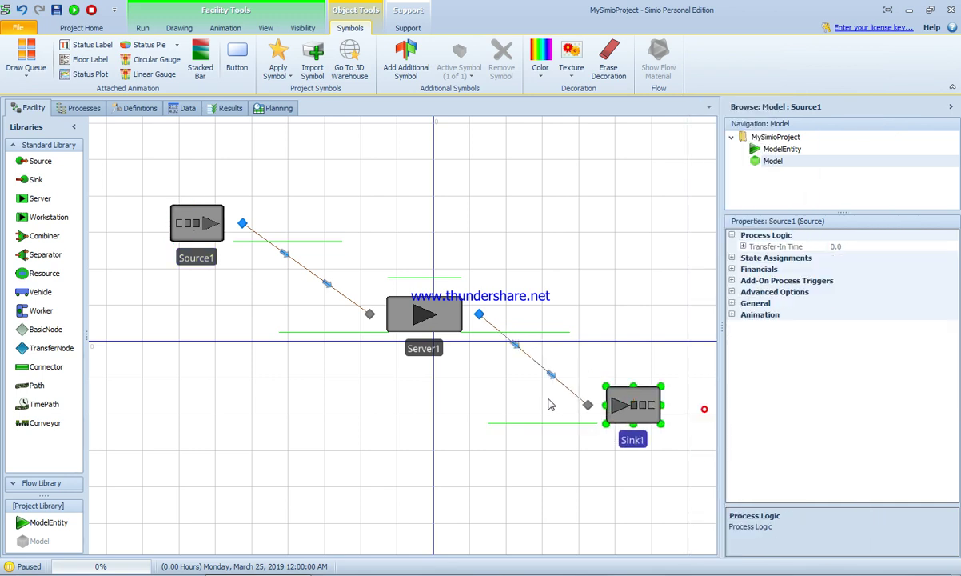
left_click_drag(549, 404, 559, 404)
left_click_drag(723, 367, 637, 368)
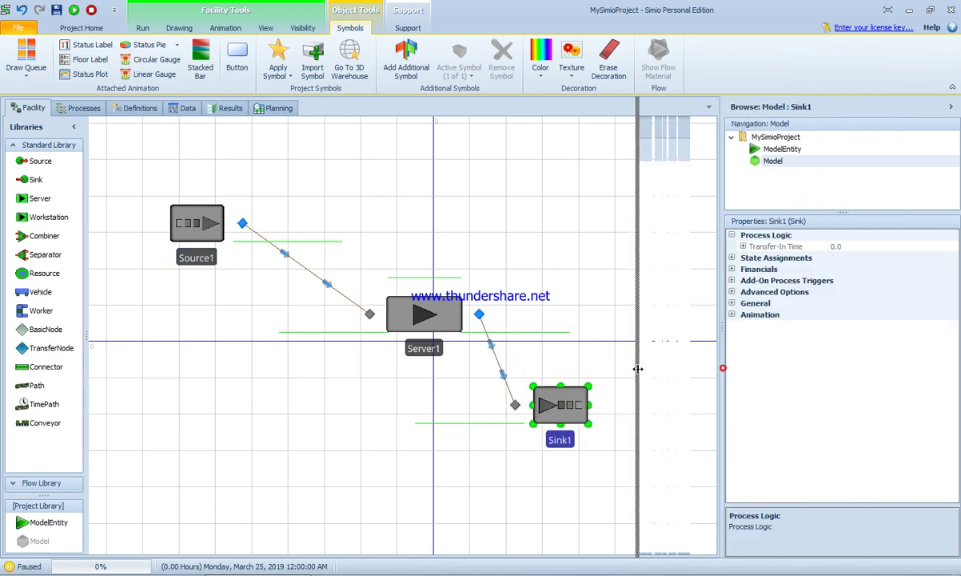
Step: Inspect Source1, Server1 and Sink1 properties, including Source1's Entity Type and Time Offset
left_click(211, 237)
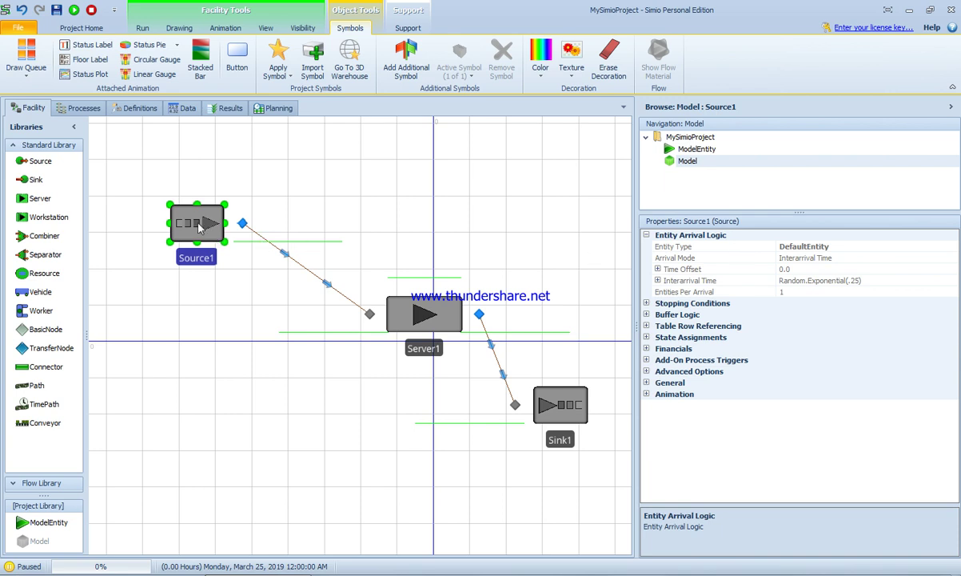
left_click(434, 309)
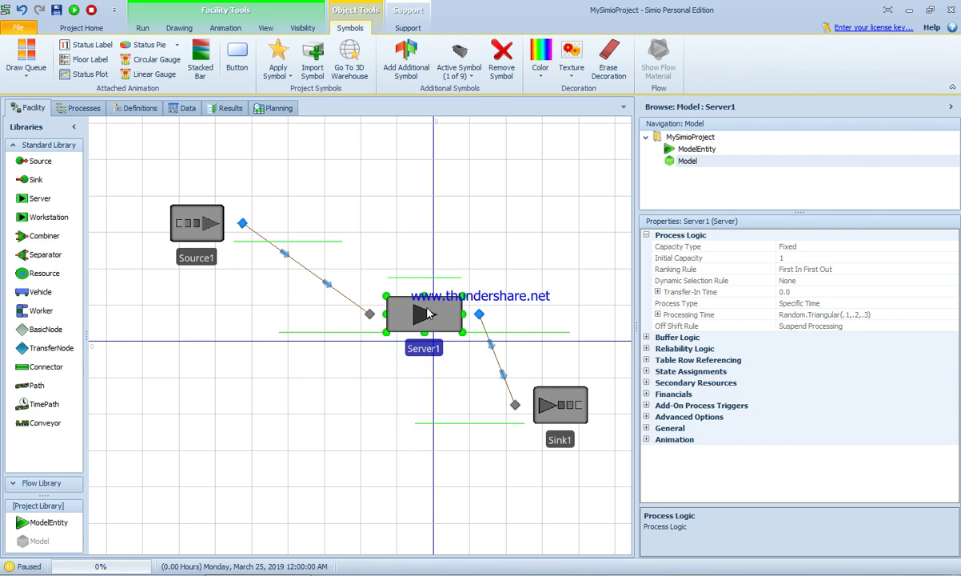
left_click(580, 411)
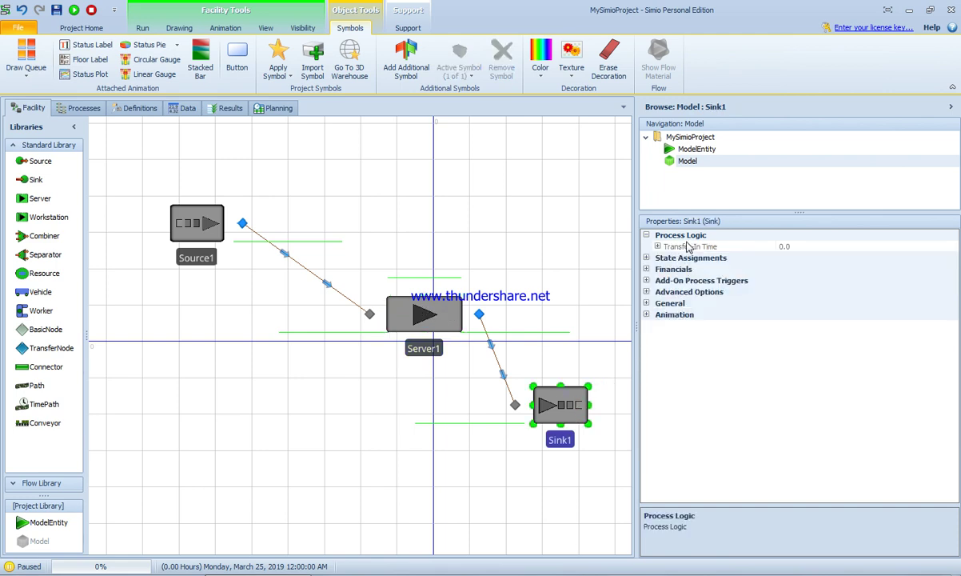
left_click(210, 231)
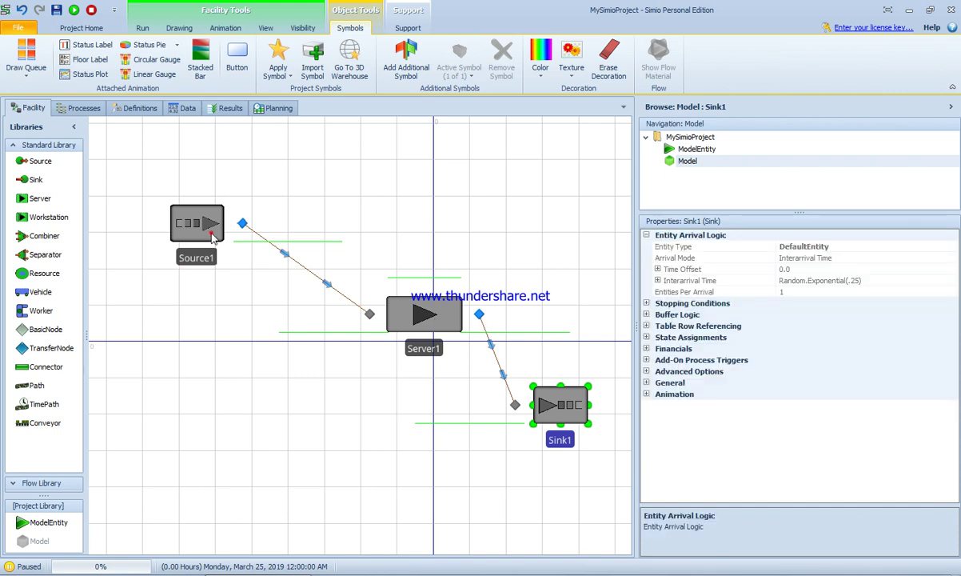
left_click(845, 247)
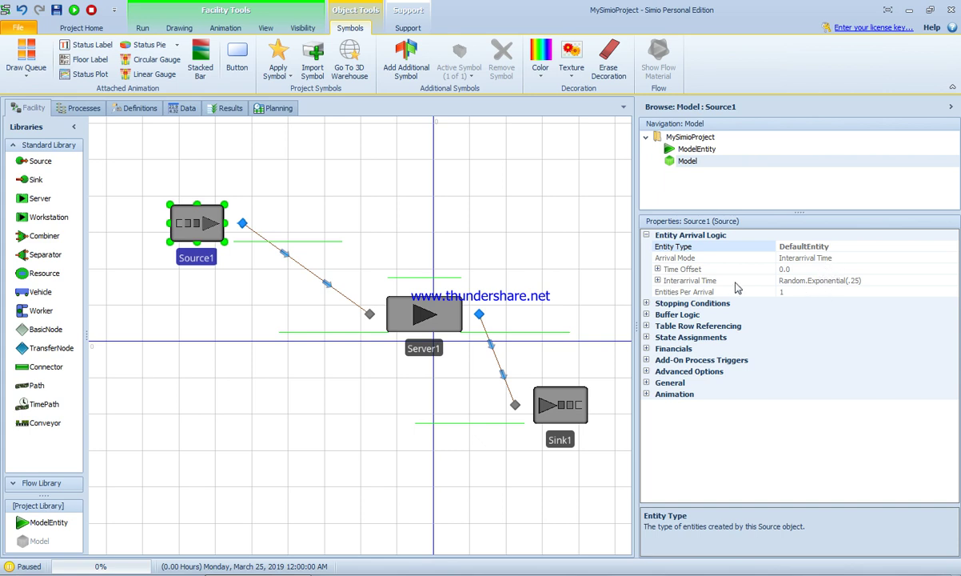
left_click(694, 270)
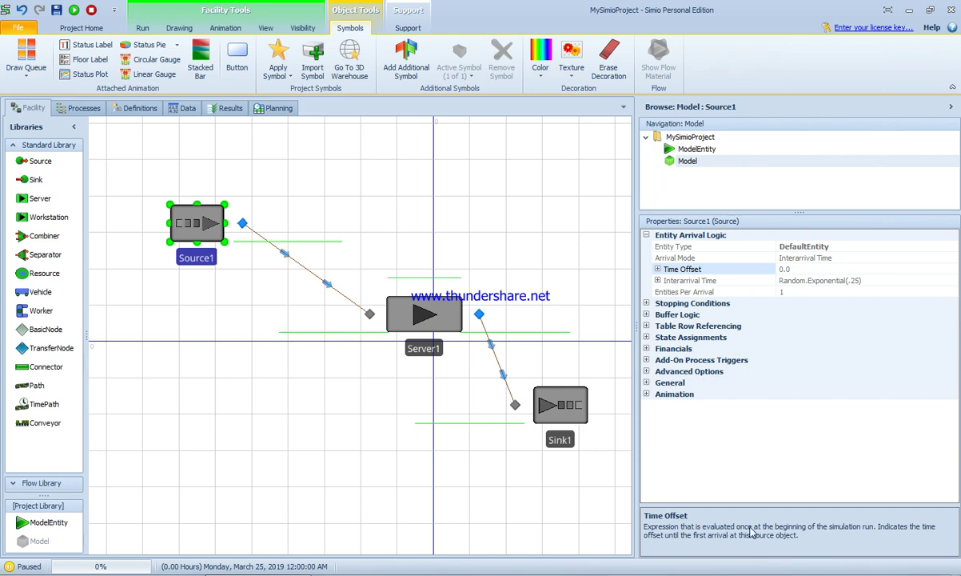
left_click(871, 574)
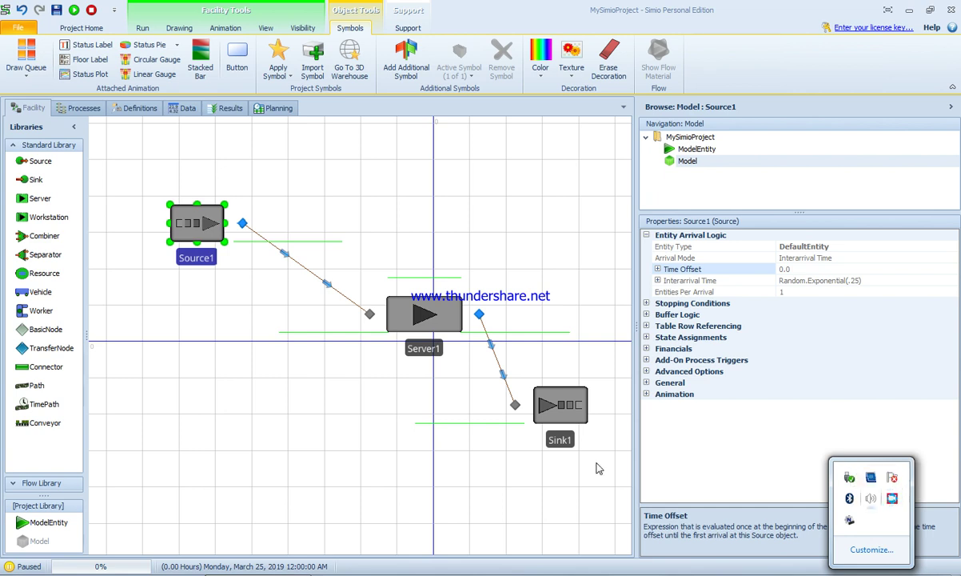
left_click(506, 479)
Step: Expand Source1's Interarrival Time, Random.Exponential(.25), to show its units in minutes
left_click(209, 255)
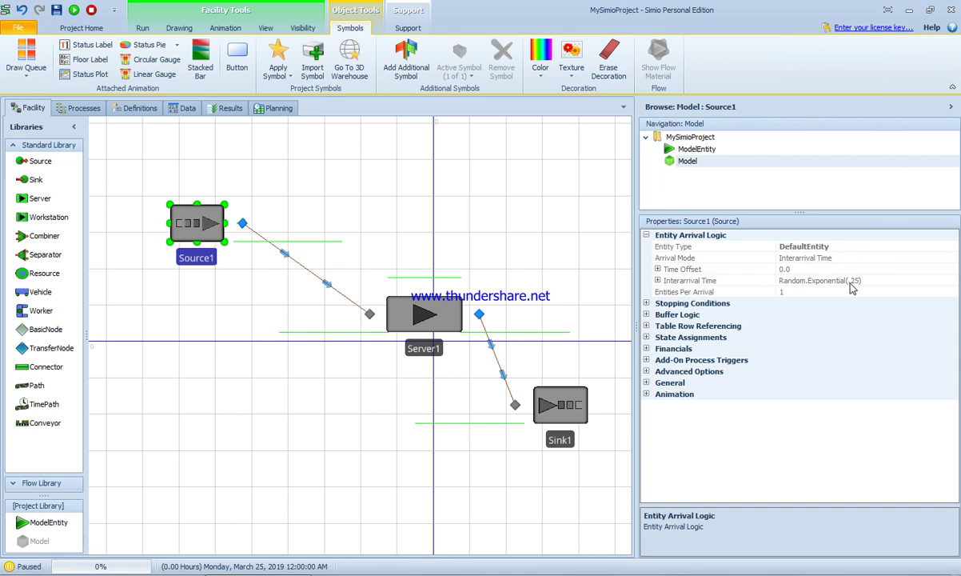
left_click(671, 279)
left_click(658, 280)
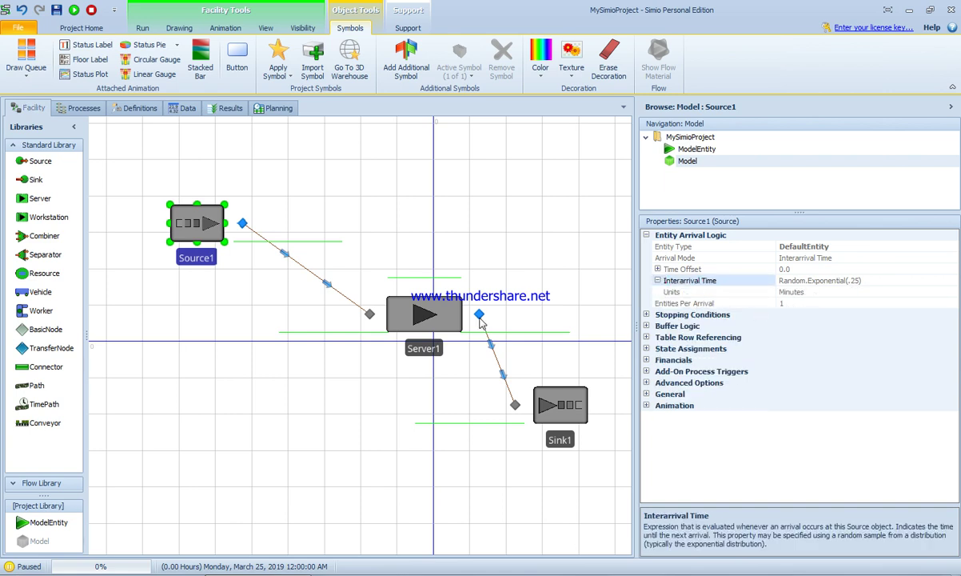
left_click(442, 314)
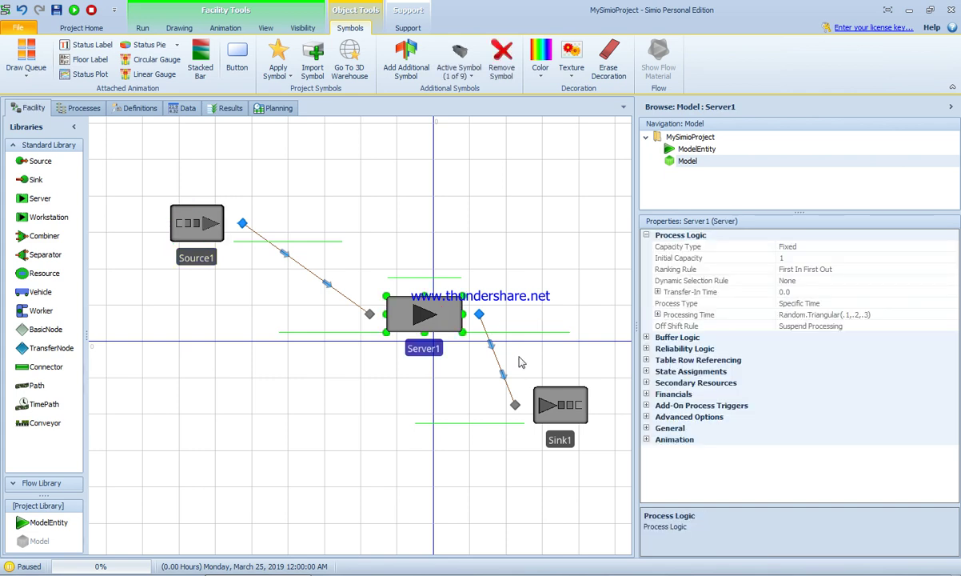
left_click(646, 336)
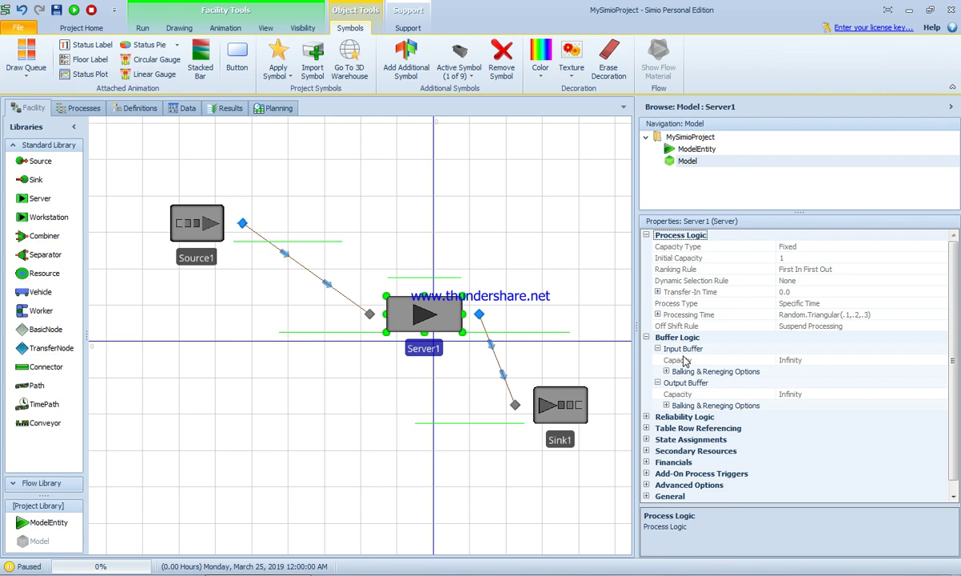
left_click(683, 361)
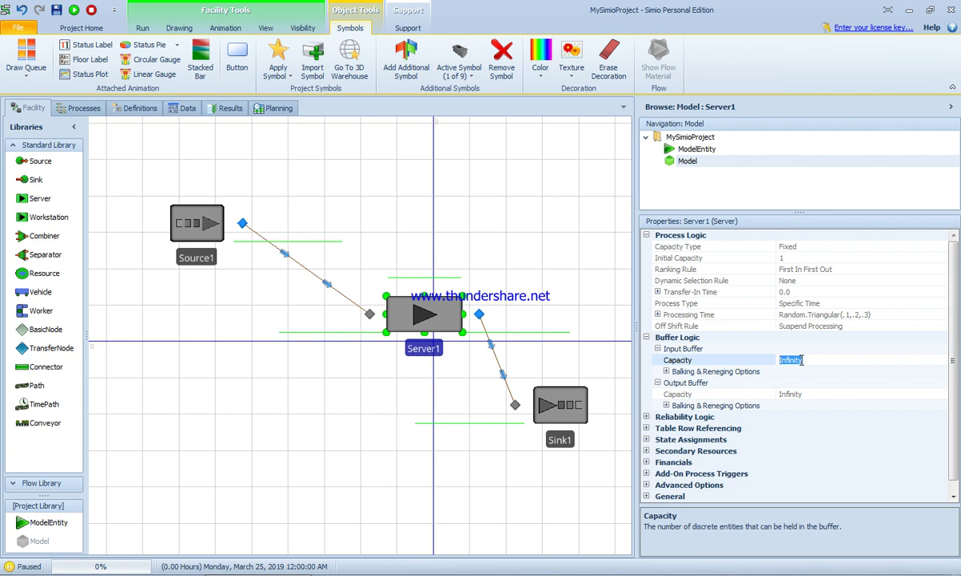
left_click(809, 359)
left_click(742, 360)
left_click(667, 372)
left_click(666, 372)
left_click(425, 397)
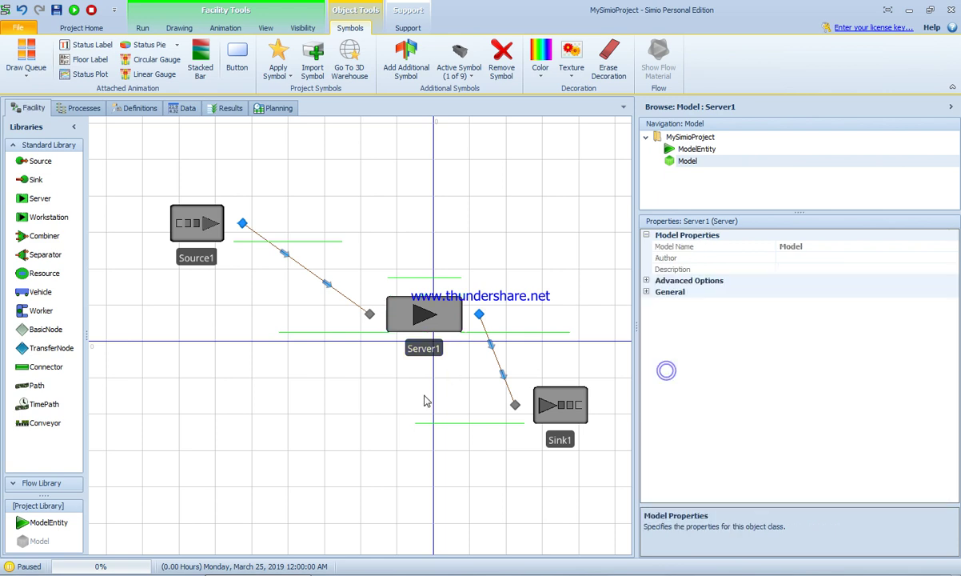
left_click(406, 327)
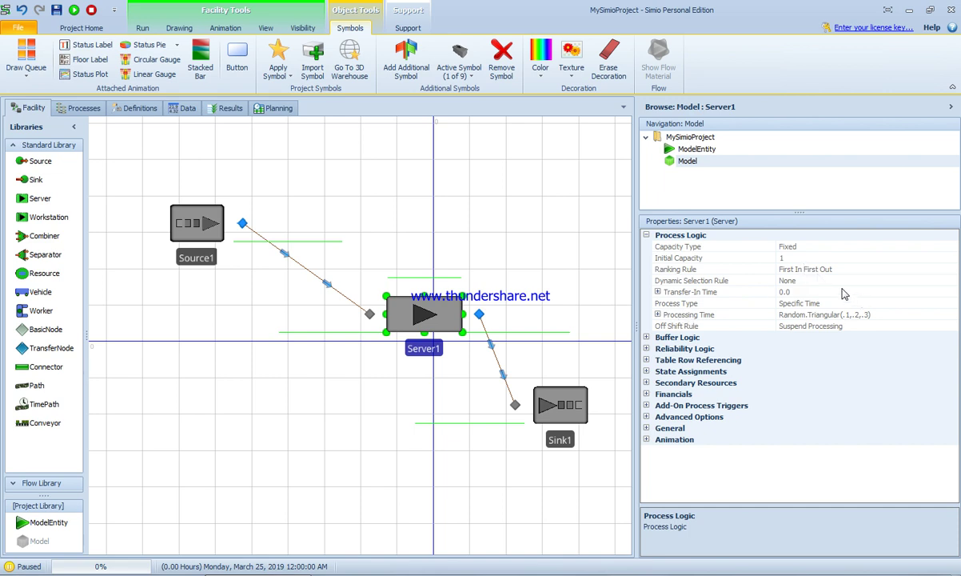
left_click(645, 337)
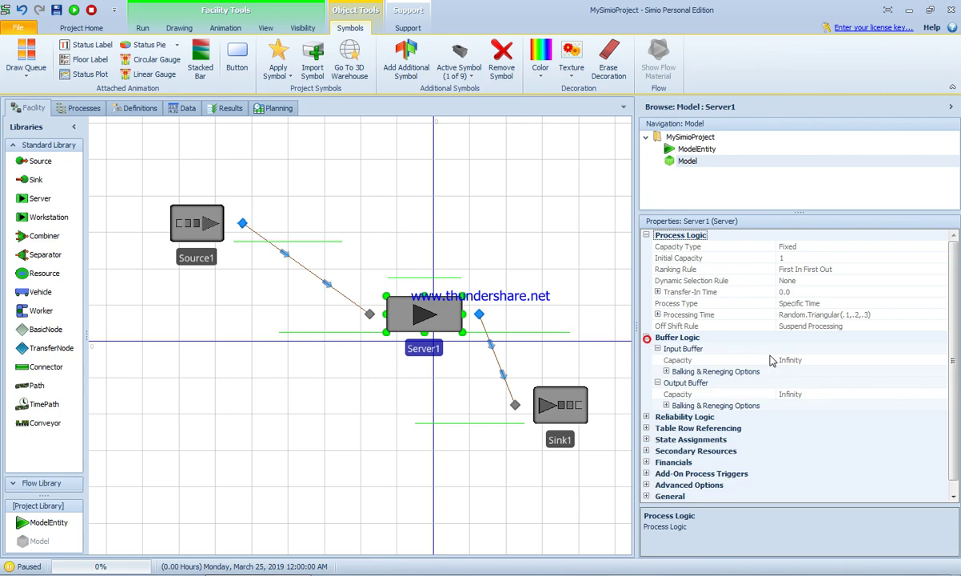
left_click(787, 360)
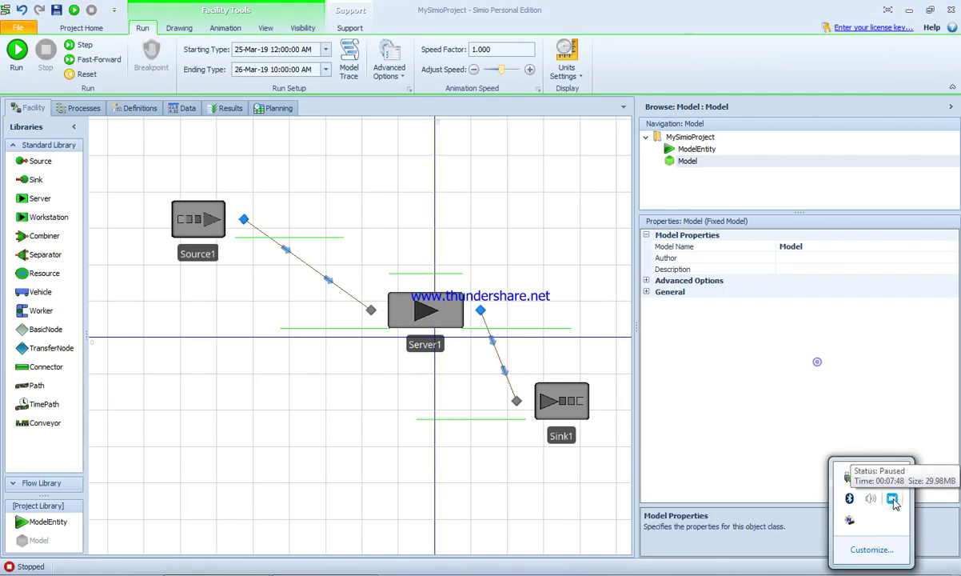
Step: Under Server1's Buffer Logic, change Input Buffer Capacity from Infinity to 1
left_click(871, 574)
left_click(279, 464)
left_click(428, 318)
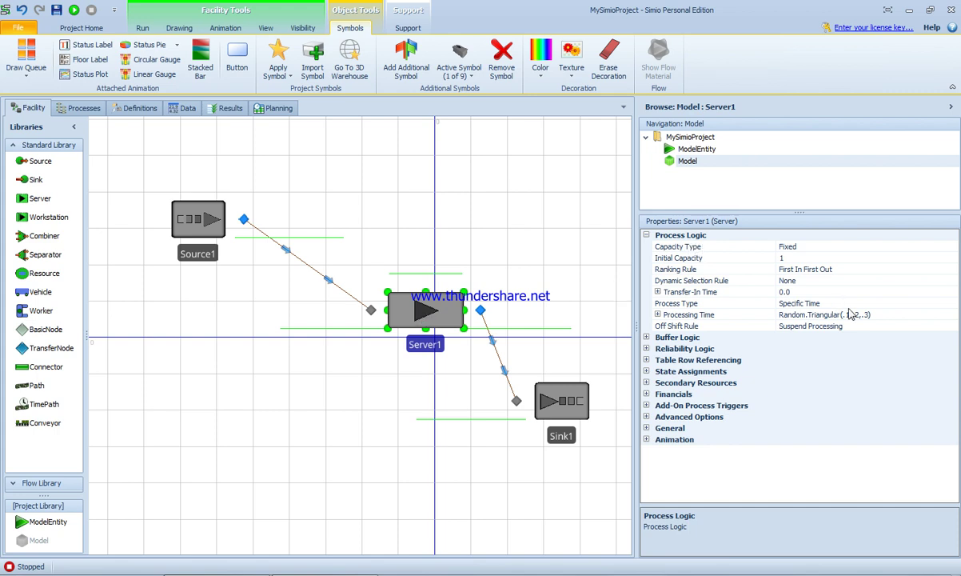
left_click(646, 337)
left_click(755, 360)
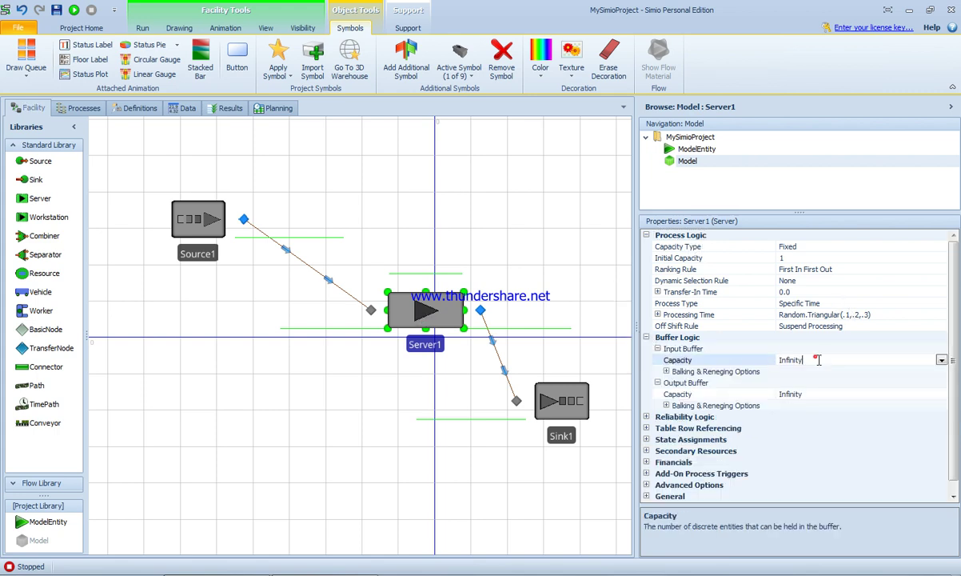
left_click(787, 359)
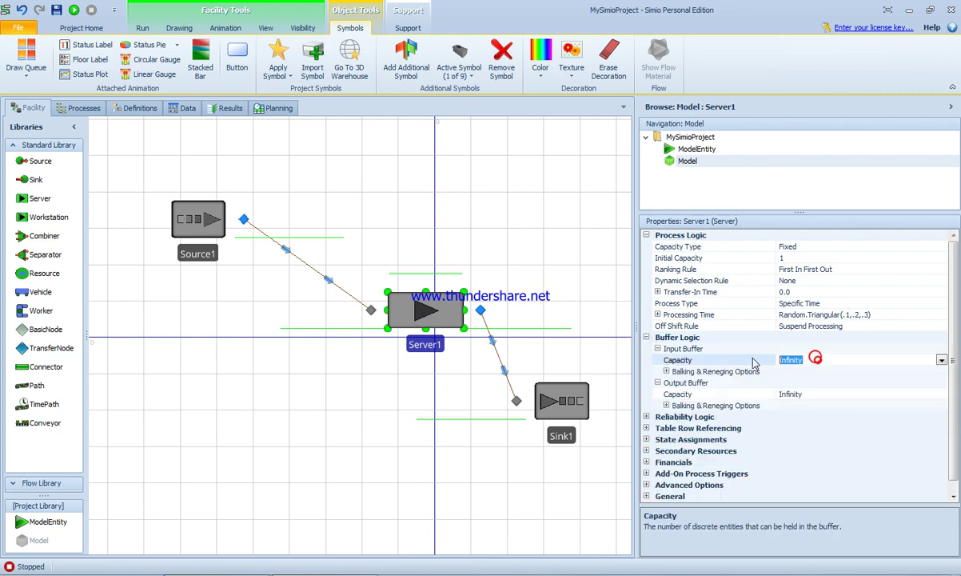
left_click(140, 29)
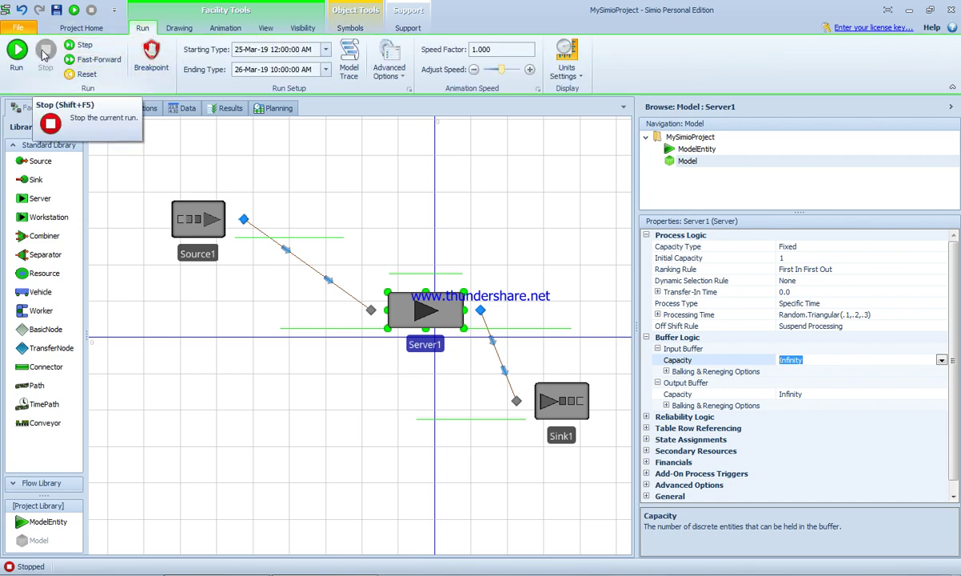
type("1")
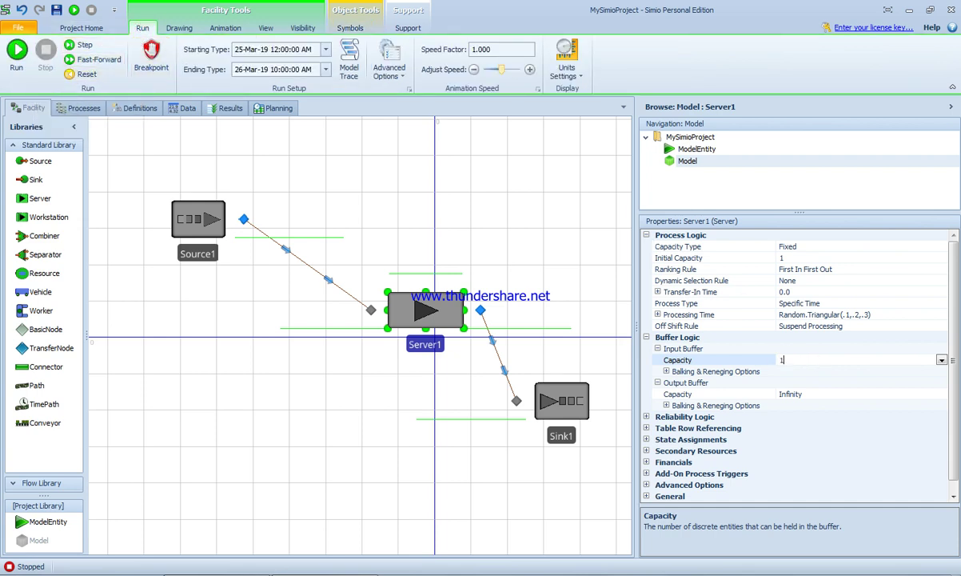
left_click(475, 465)
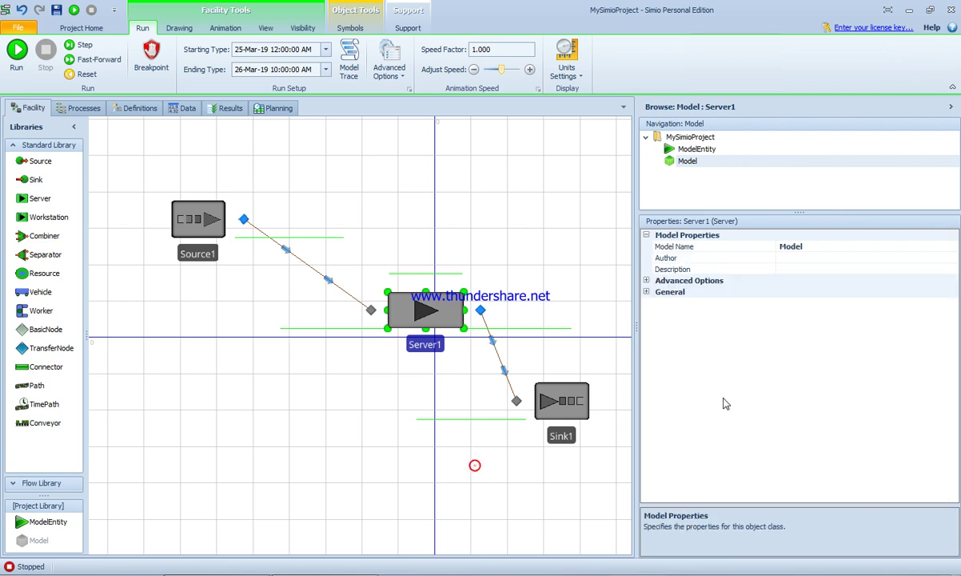
left_click(441, 298)
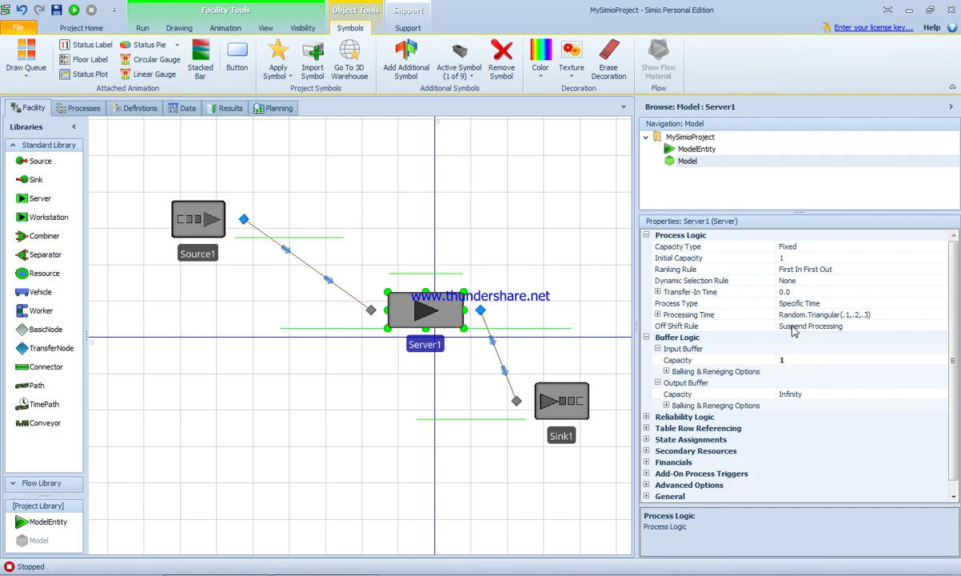
left_click(837, 317)
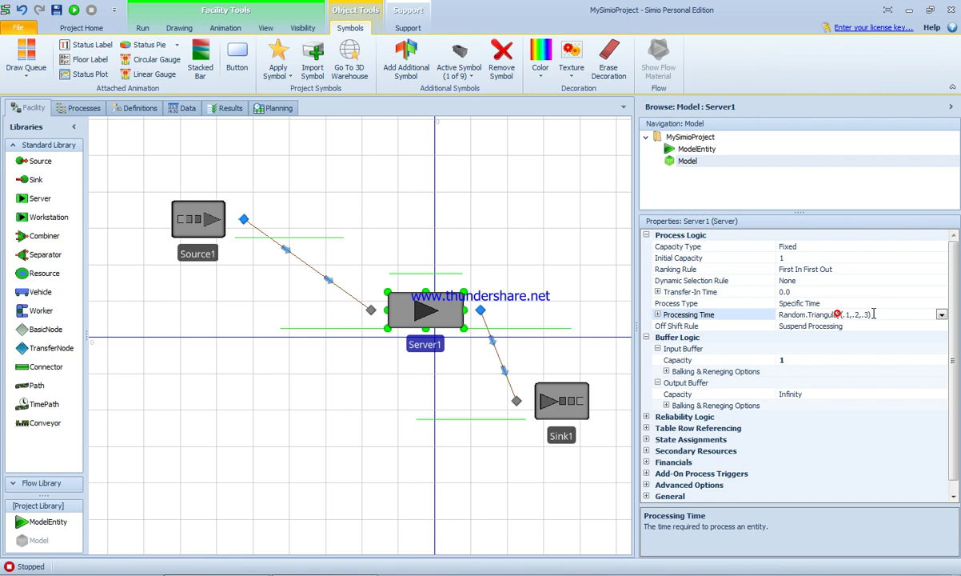
Step: Enter Entity.Priority as Server1's processing time expression, then deselect Server1
left_click(941, 314)
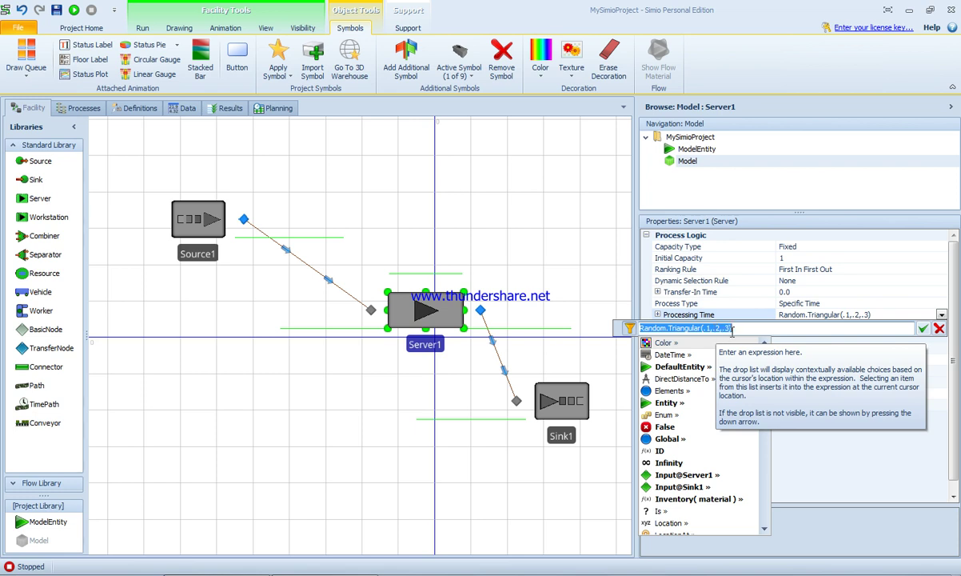
type("e")
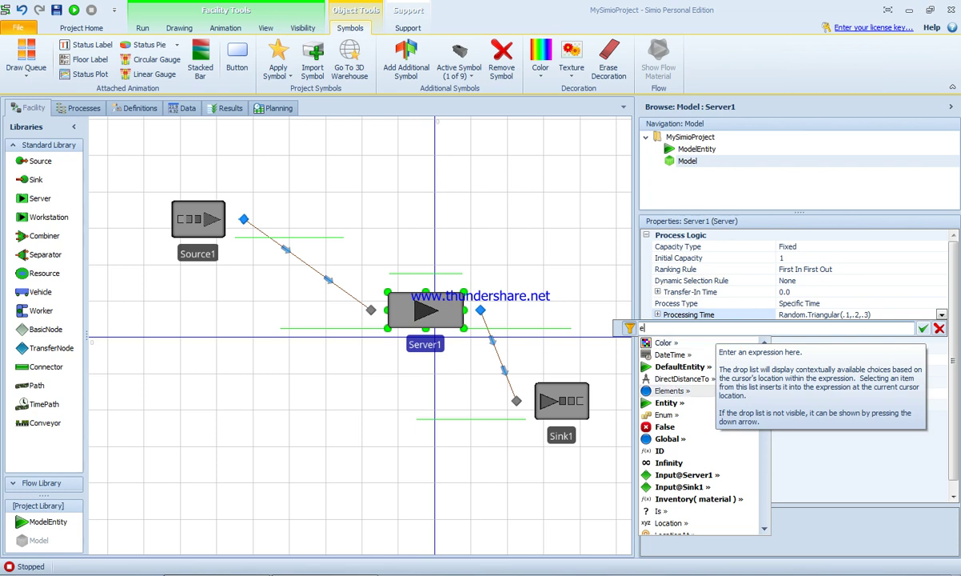
type("ntity.priority")
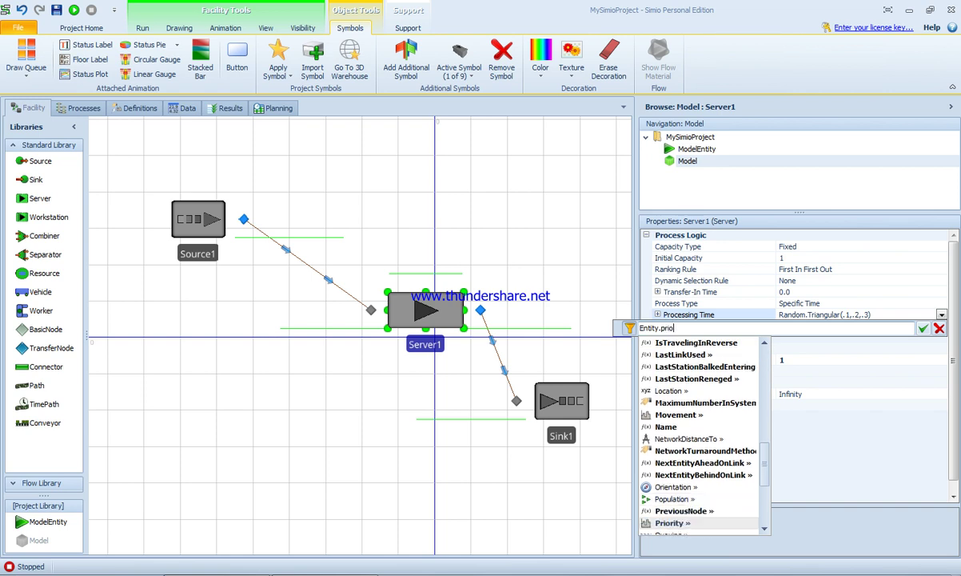
double_click(677, 523)
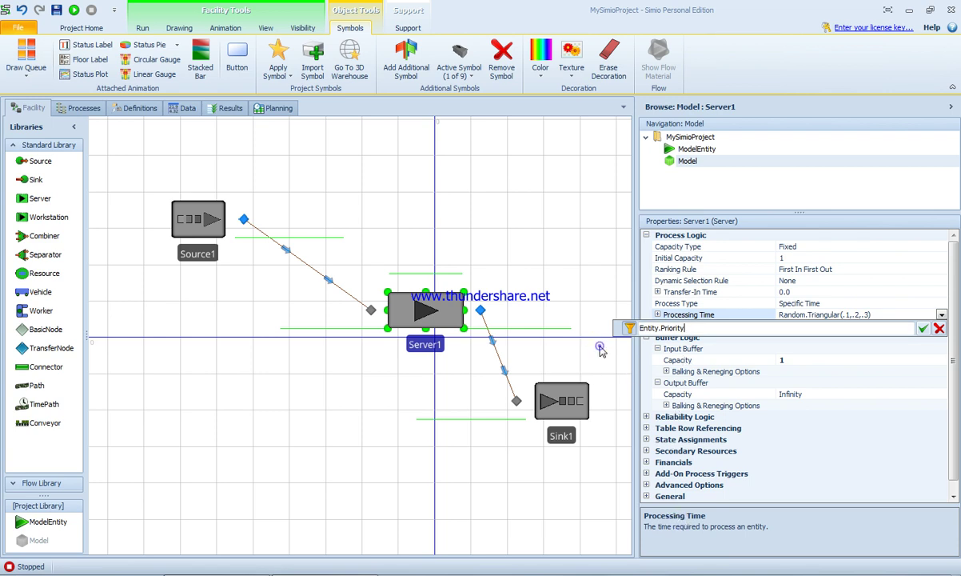
left_click(923, 327)
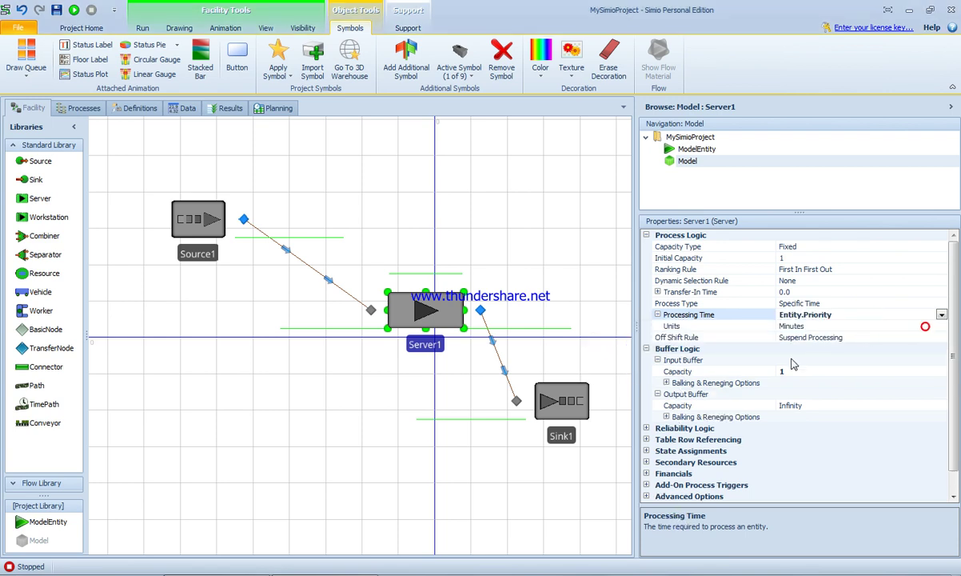
left_click(533, 339)
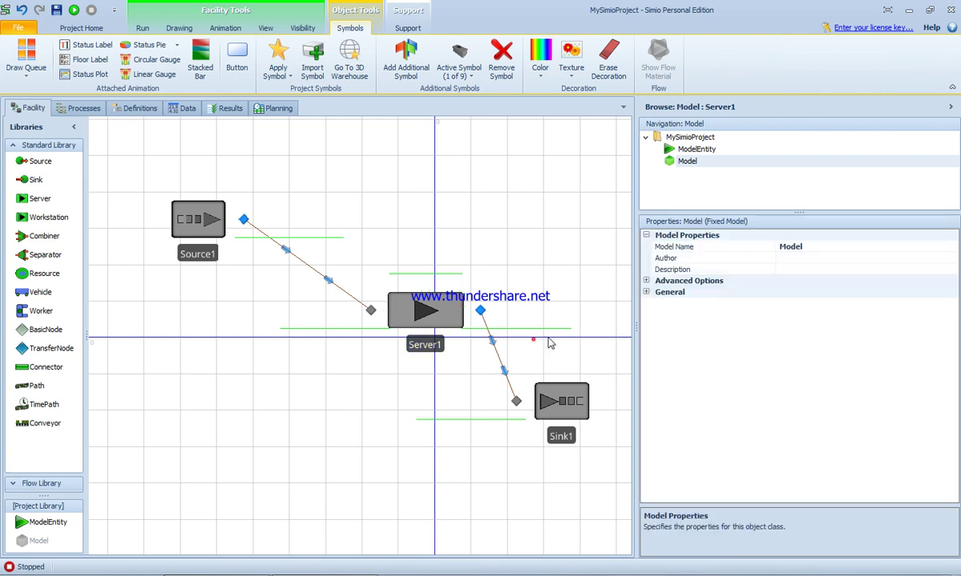
left_click_drag(636, 240, 753, 243)
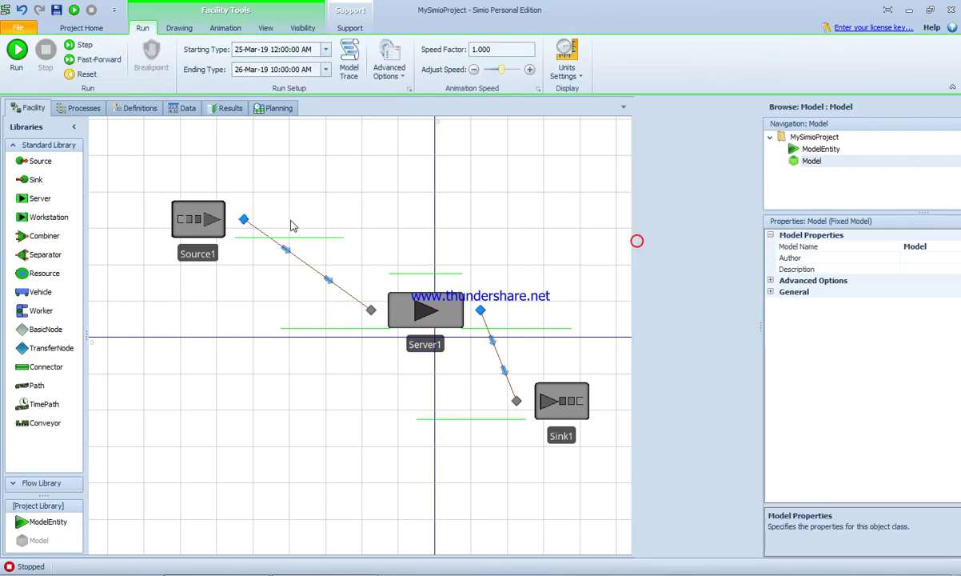
Step: Test-run the model past 5.72 hours with a pause, resume and fast-forward, then stop it
left_click(17, 49)
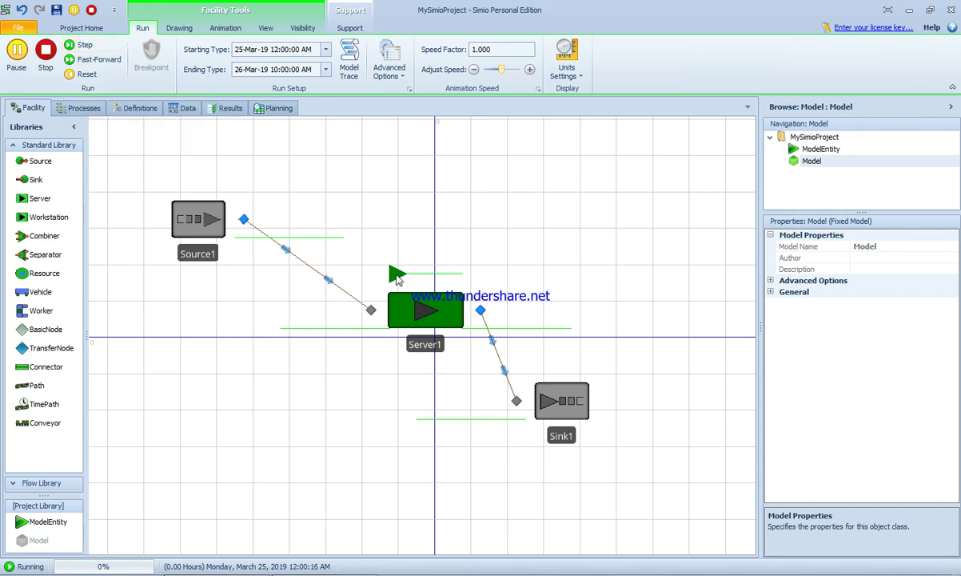
left_click(78, 50)
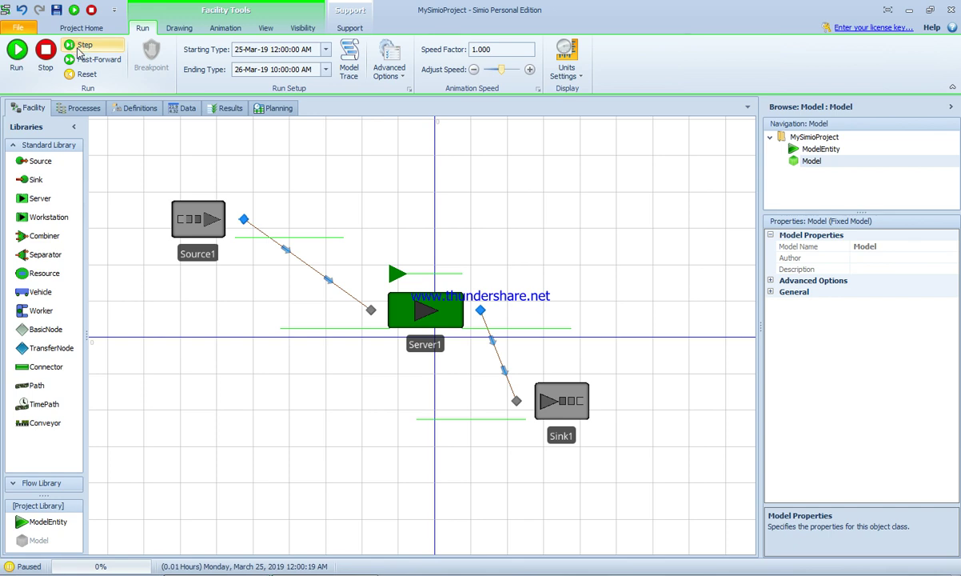
left_click(80, 47)
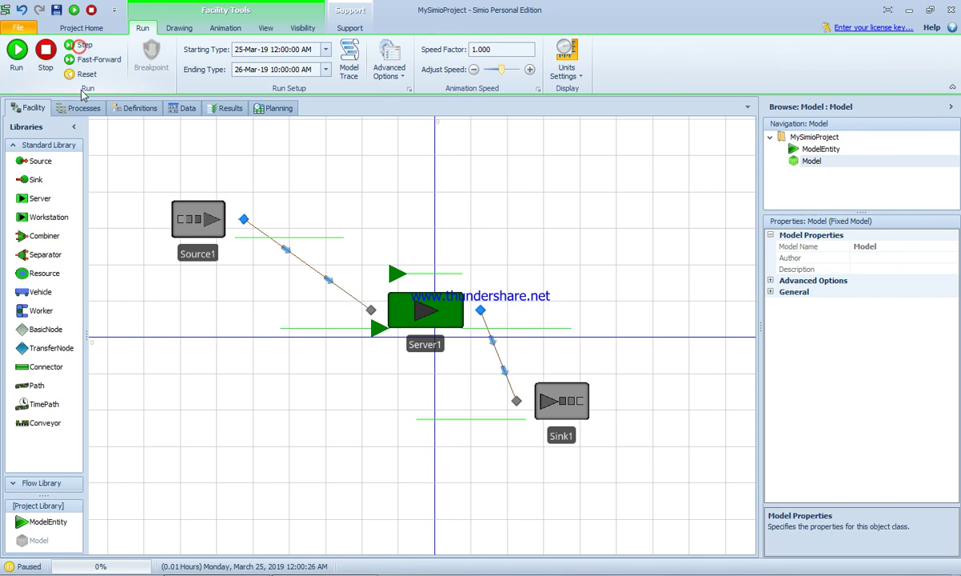
left_click(80, 64)
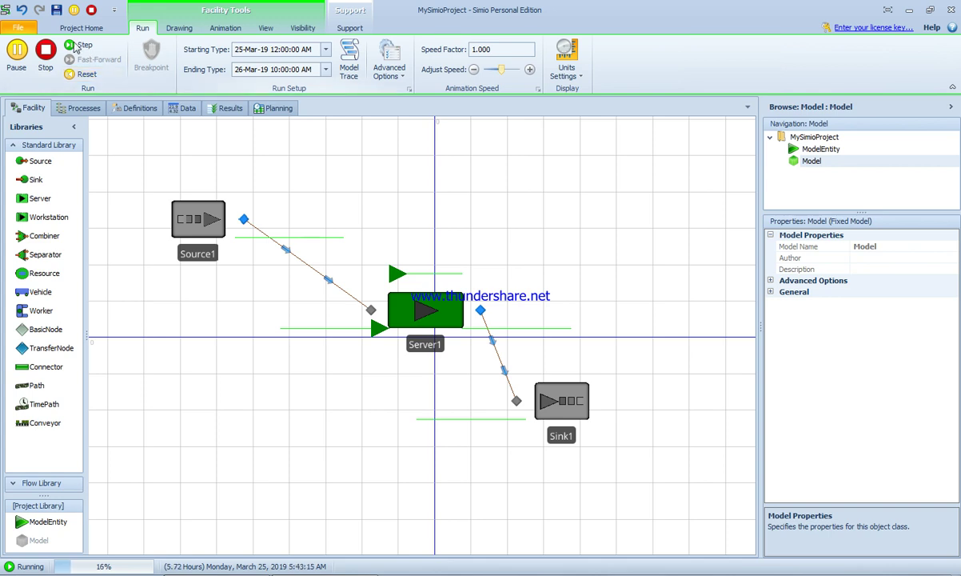
left_click(45, 52)
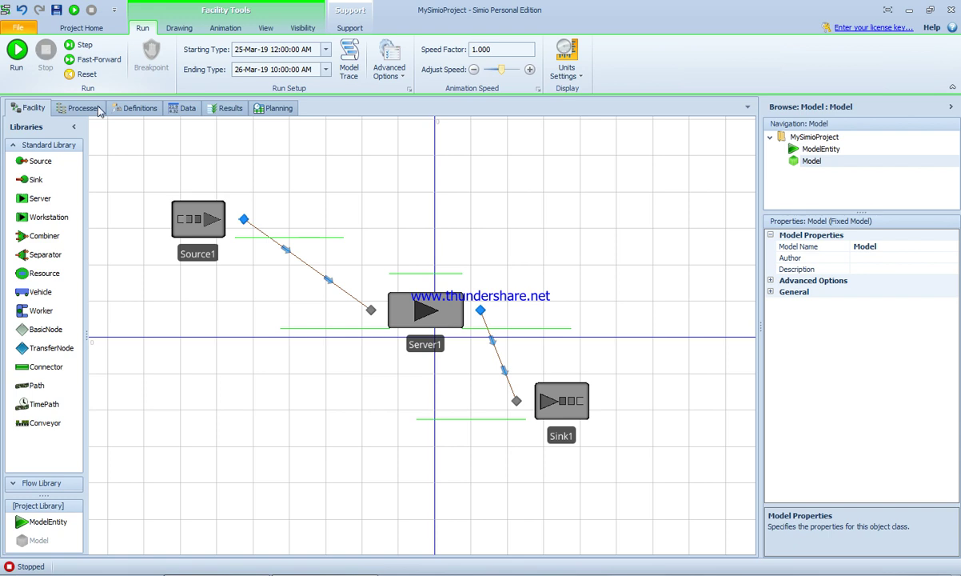
Step: Open the Before Exiting assignments editor from Source1's State Assignments properties
left_click(198, 219)
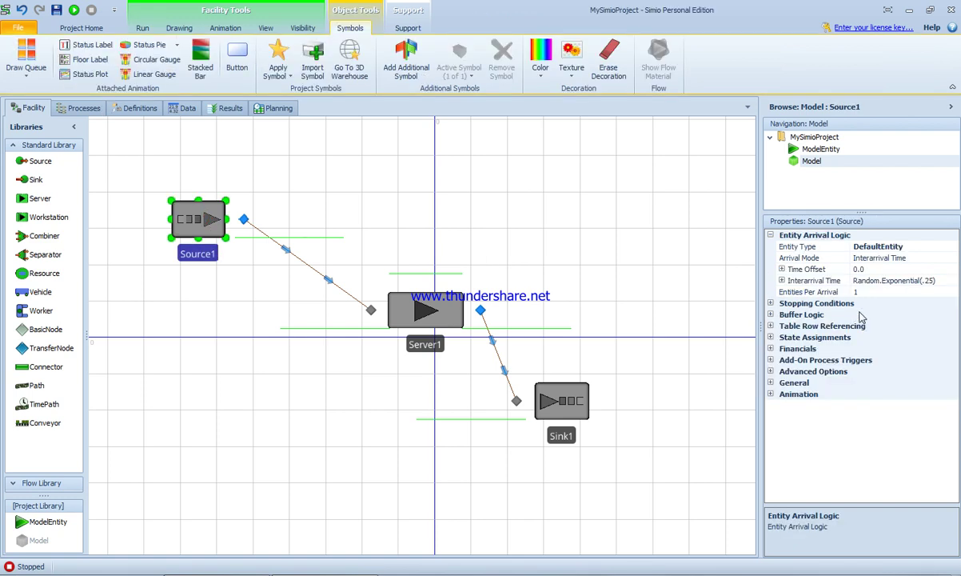
left_click(770, 336)
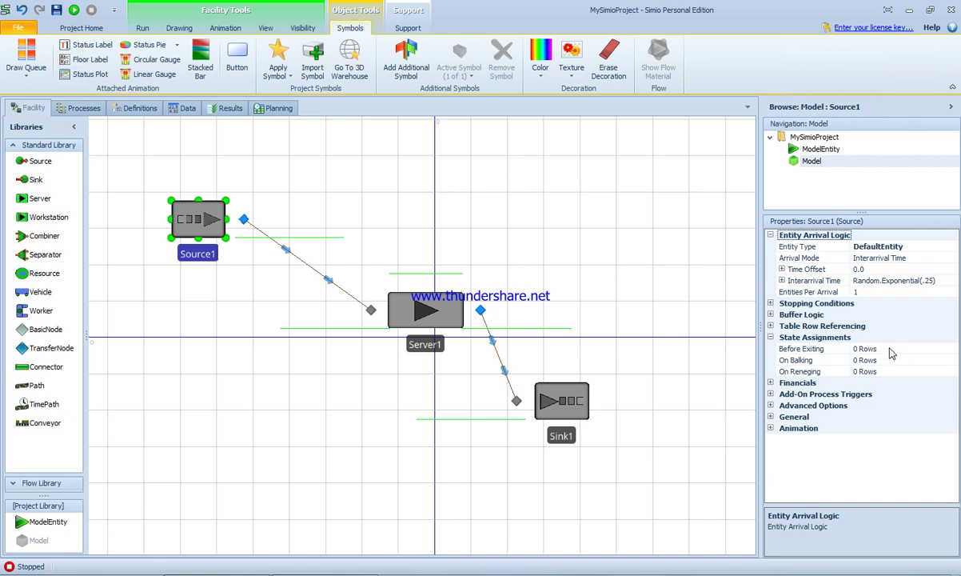
left_click(902, 348)
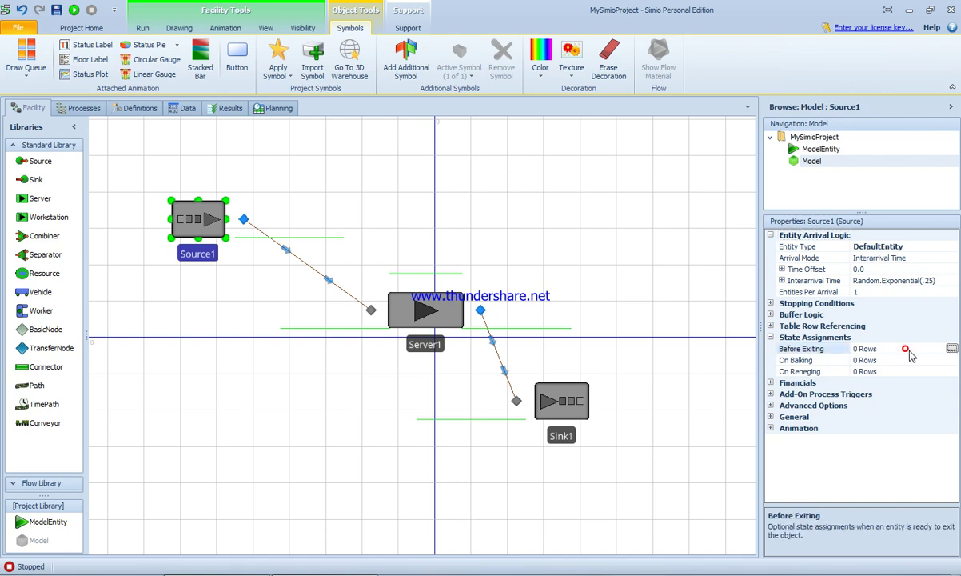
left_click(951, 349)
Step: Add a state assignment targeting ModelEntity.Priority
left_click(349, 363)
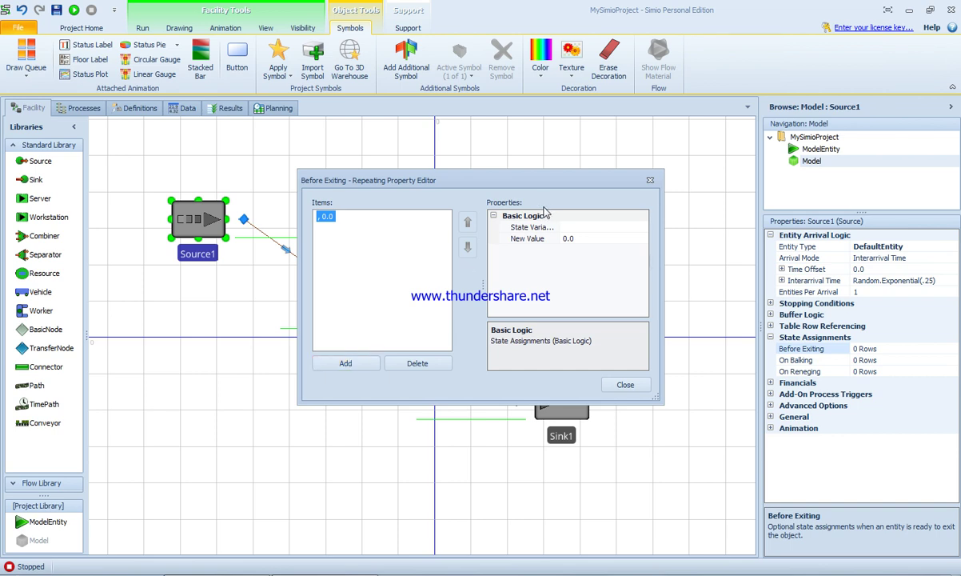
left_click(570, 227)
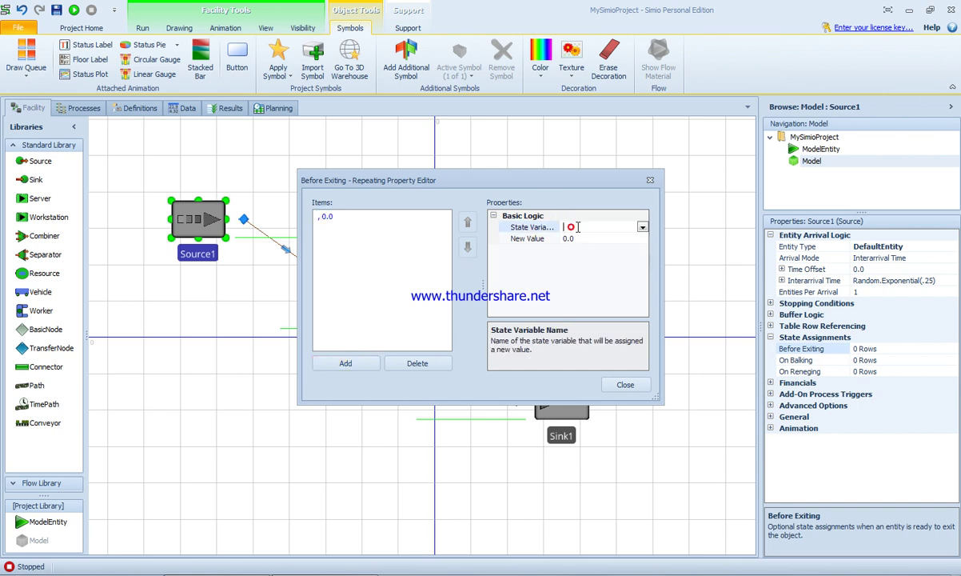
left_click(642, 228)
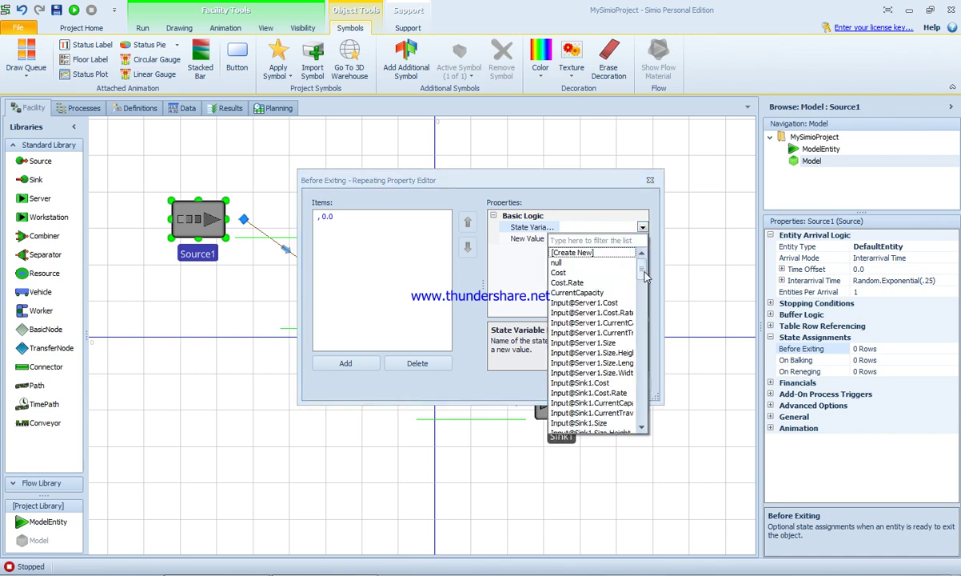
left_click(601, 239)
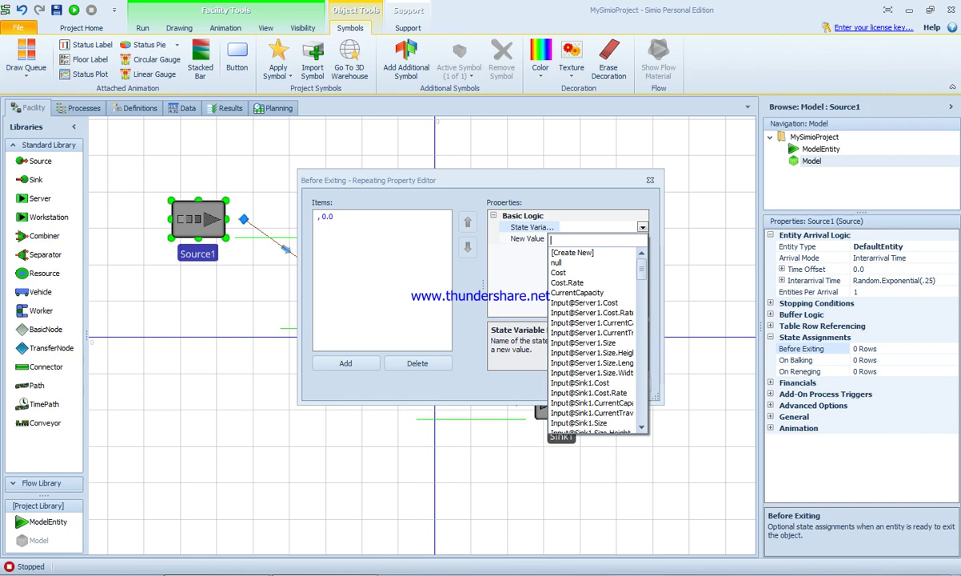
type("modelenti")
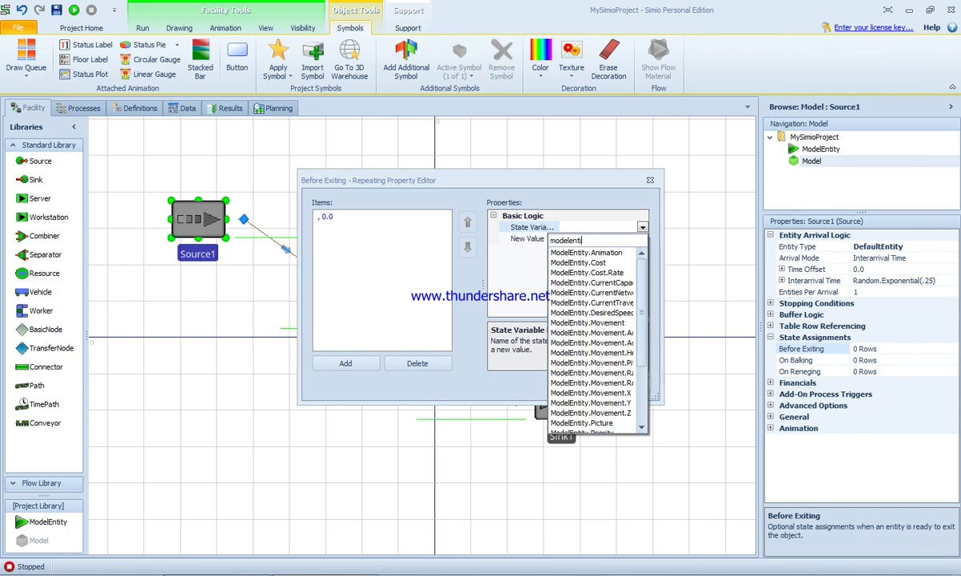
type("ty.pr")
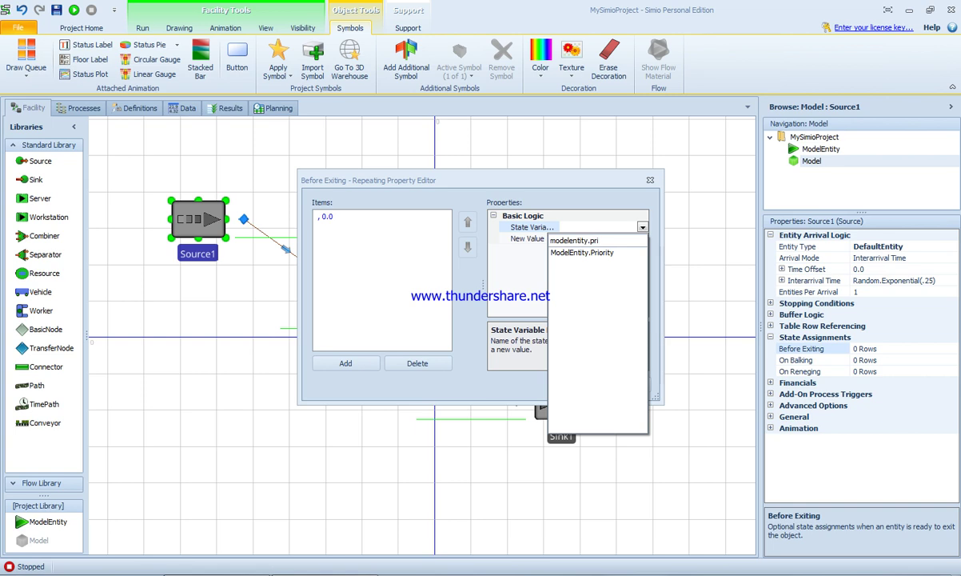
left_click(605, 223)
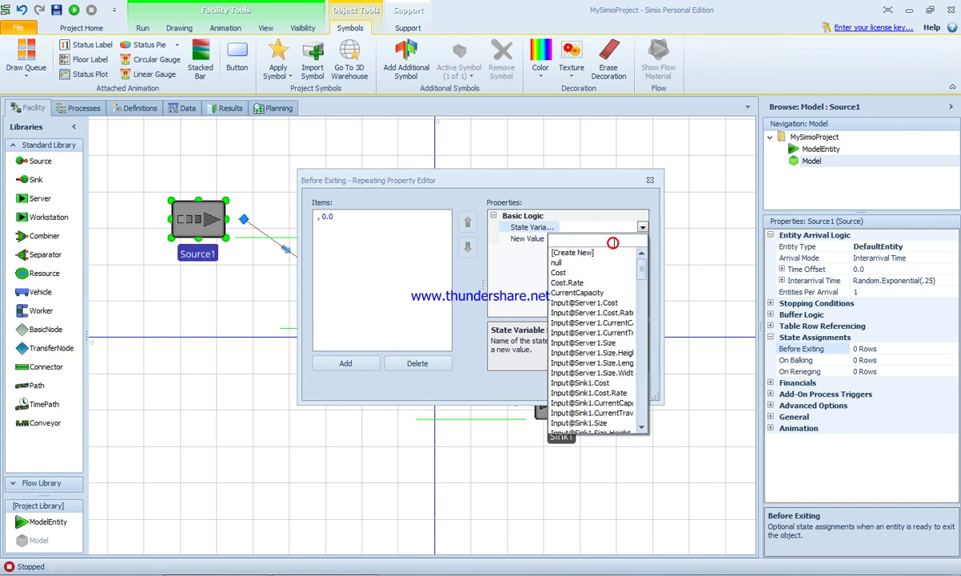
type("modelen")
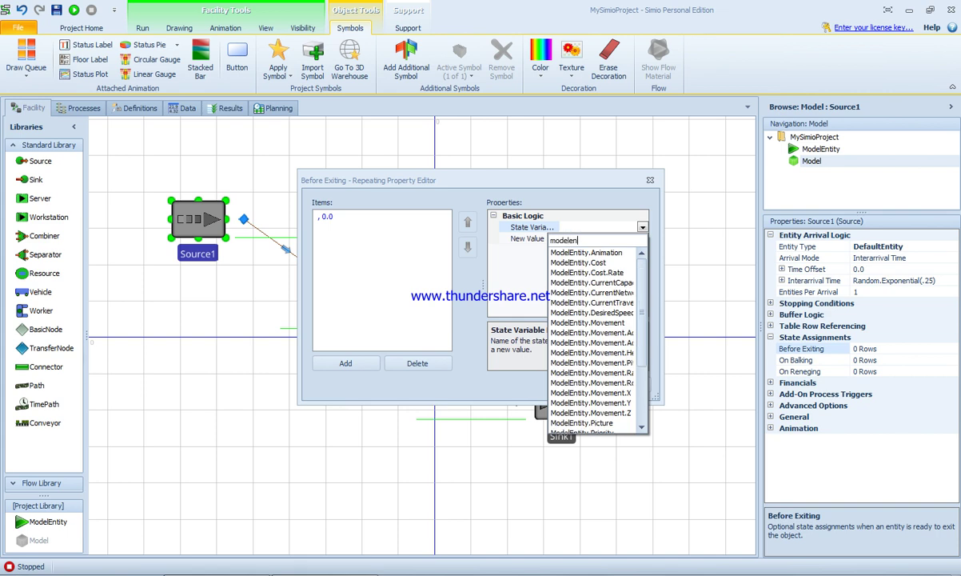
type("tity.pri")
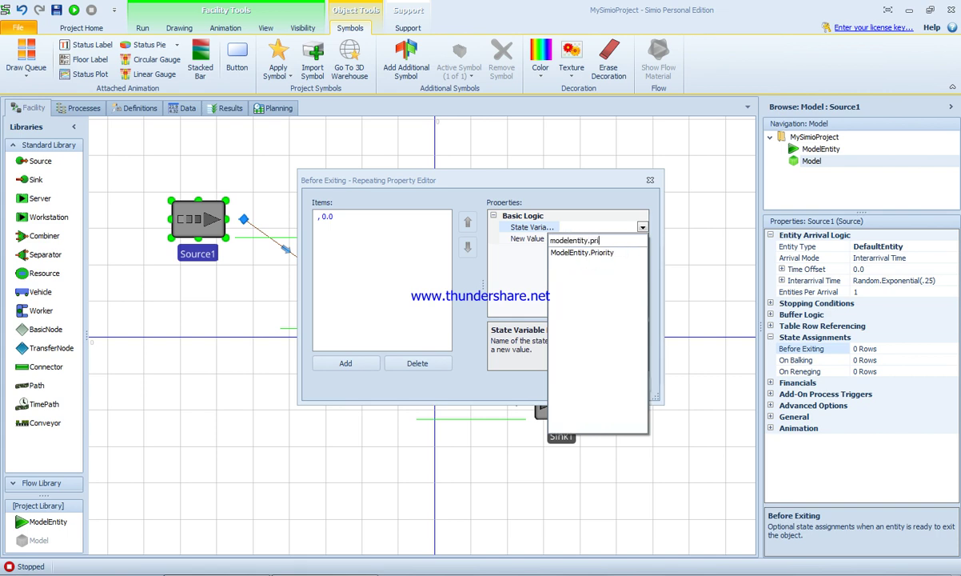
left_click(582, 252)
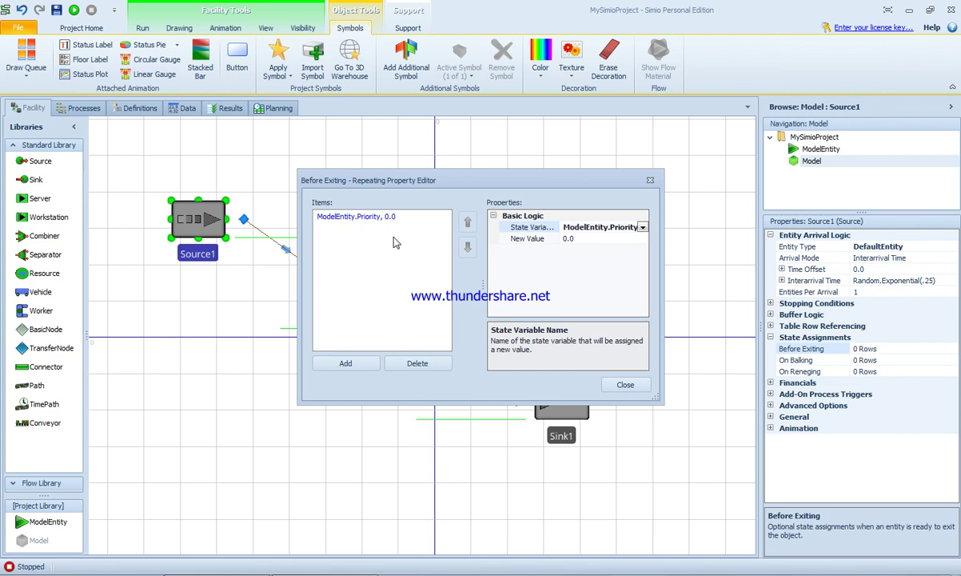
Step: Set the priority's new value to Random.Exponential(0.2) and add a second assignment row
left_click(590, 238)
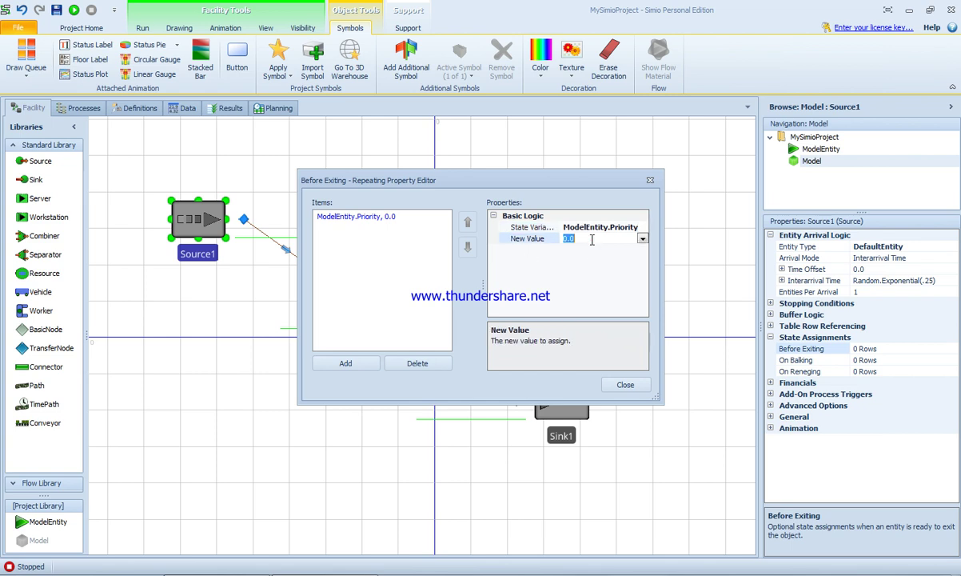
left_click(642, 238)
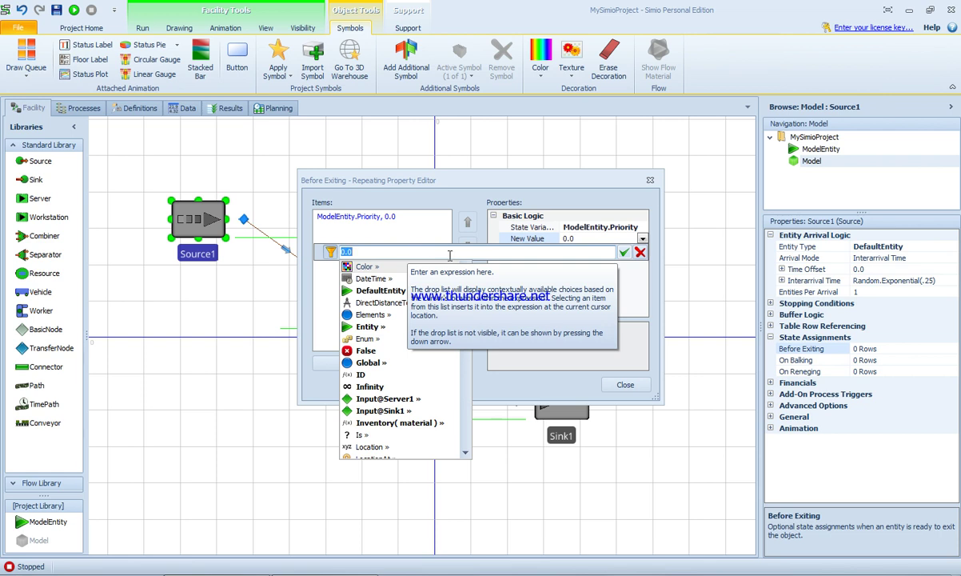
type("r")
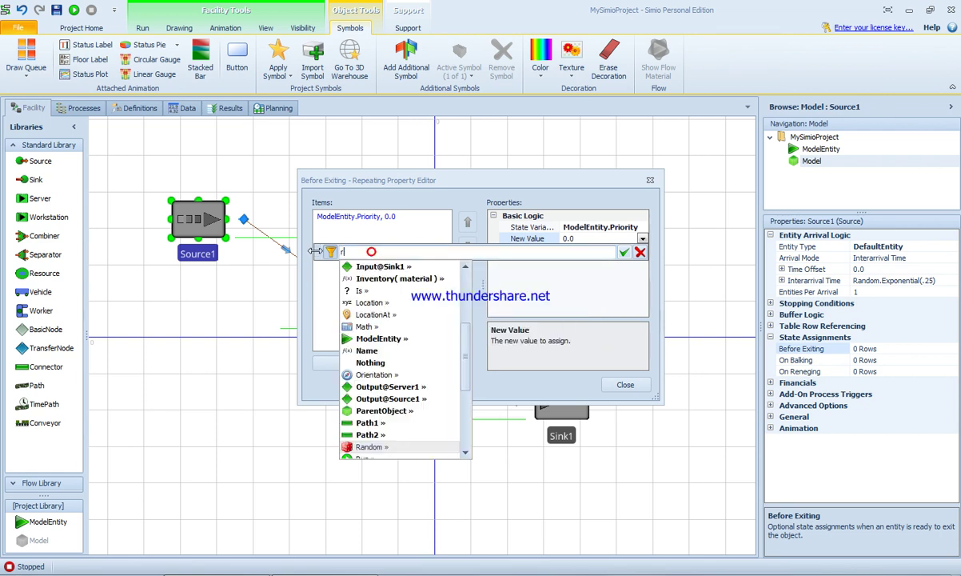
type("andom.expo")
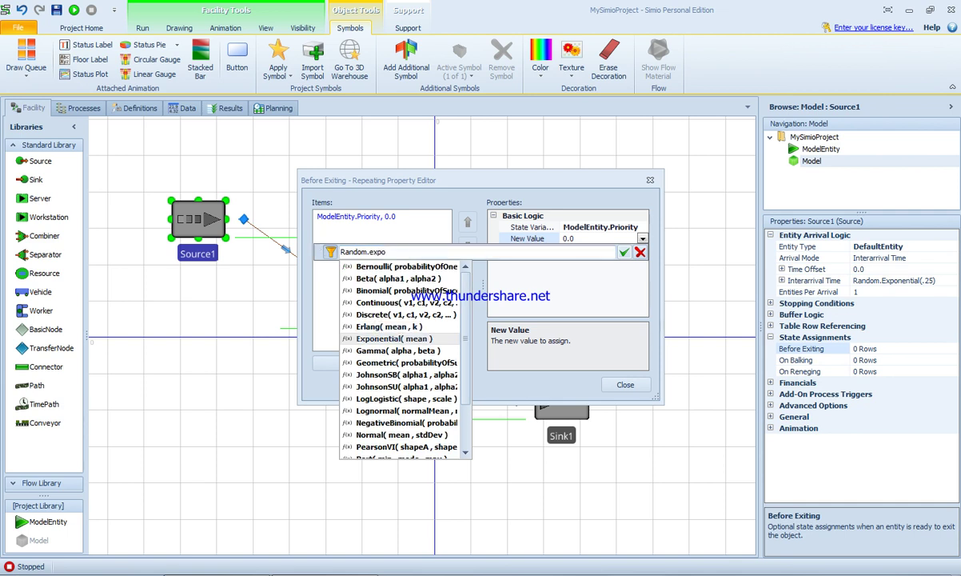
key("Return")
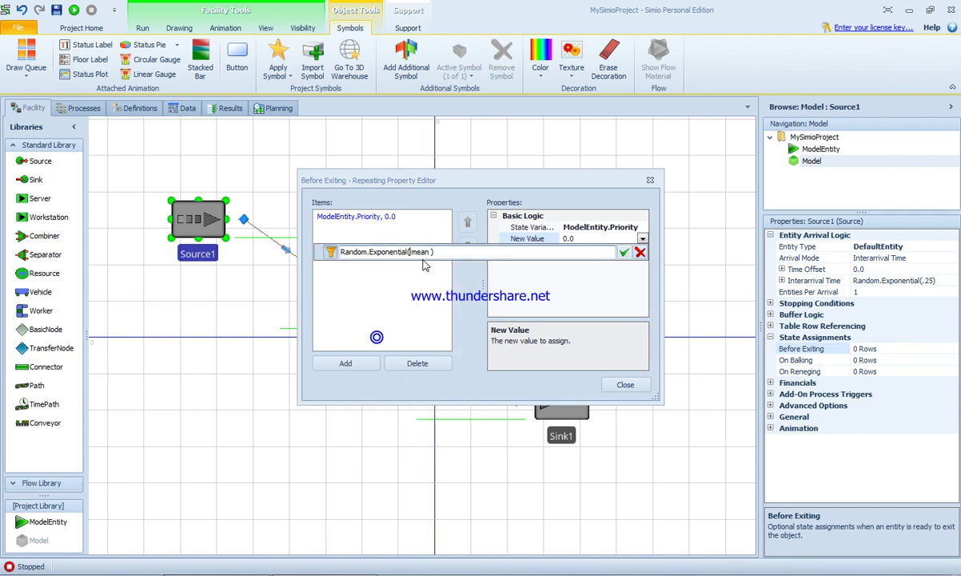
double_click(424, 251)
key("BackSpace")
type("0.2")
left_click(624, 252)
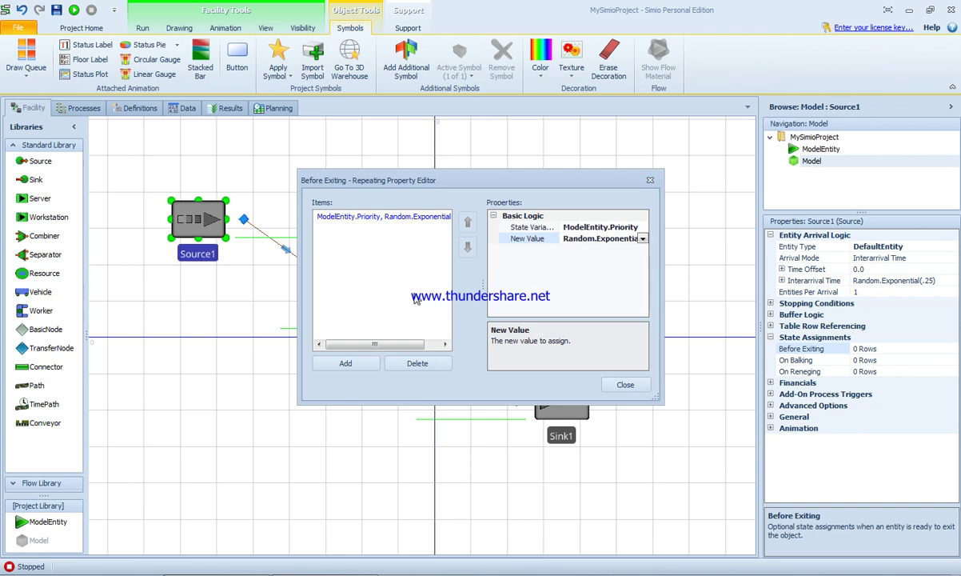
left_click(351, 362)
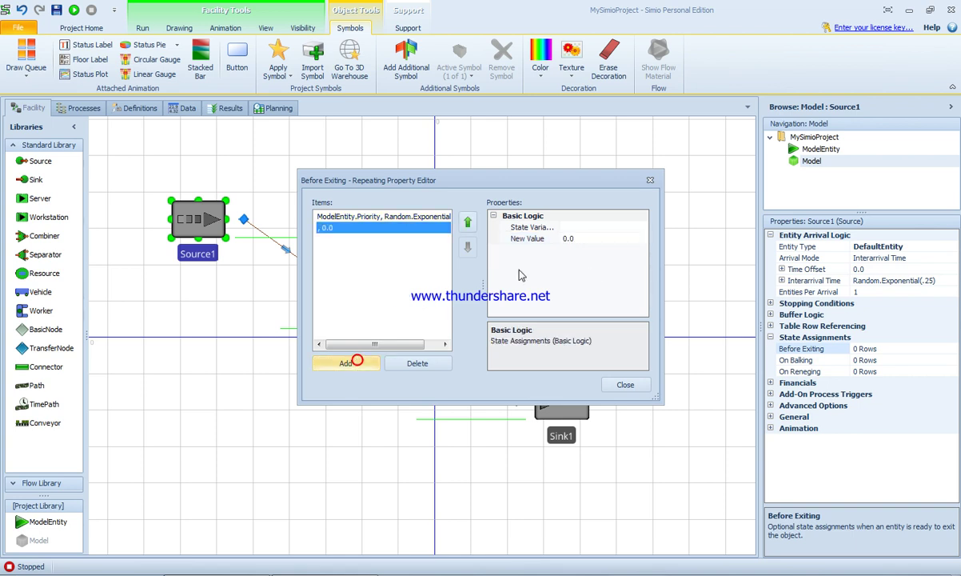
Step: Assign ModelEntity.DesiredSpeed a new value of 3 in the second row, then close the editor
left_click(564, 227)
type("mod")
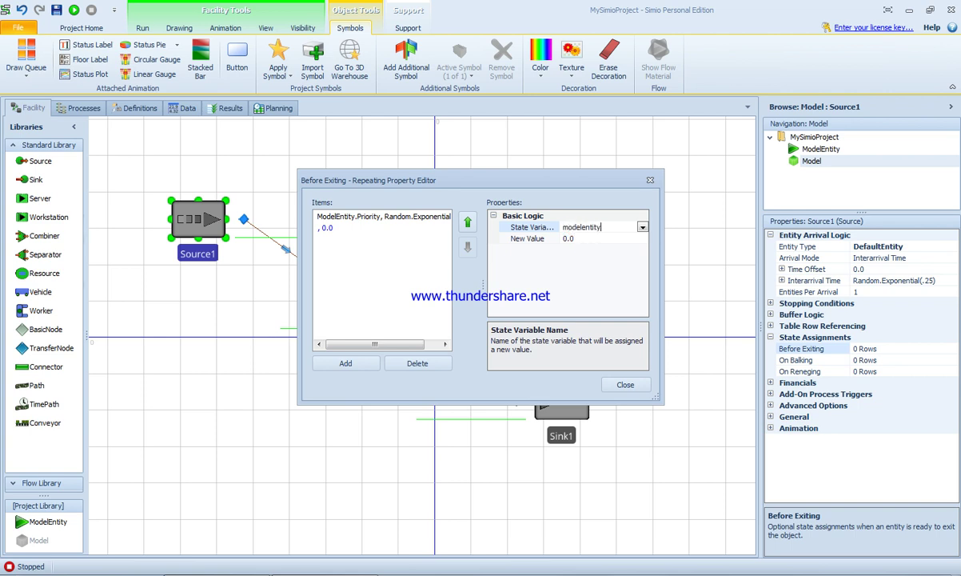
type("elentity.desire")
left_click(642, 227)
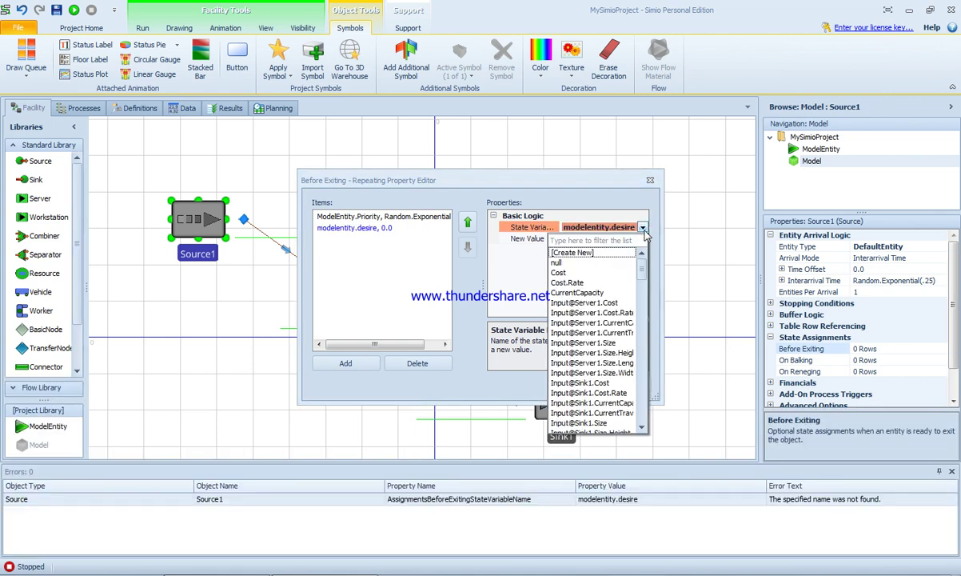
type("model")
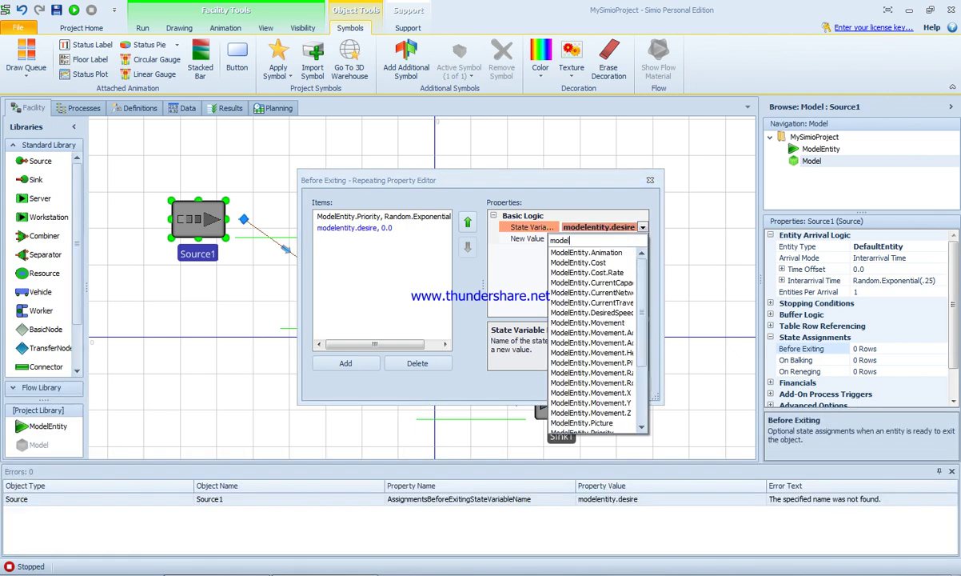
type("entity.des")
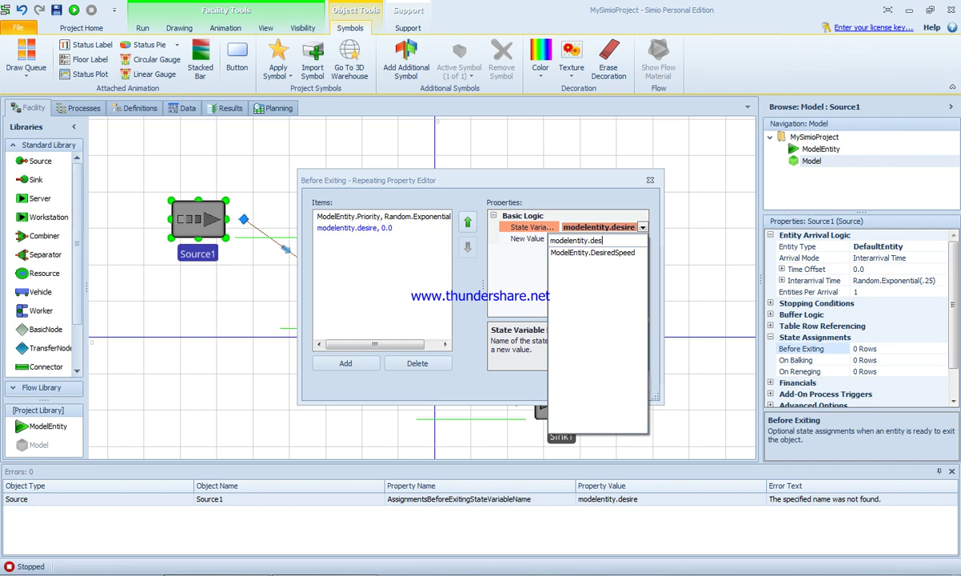
left_click(593, 252)
left_click(594, 240)
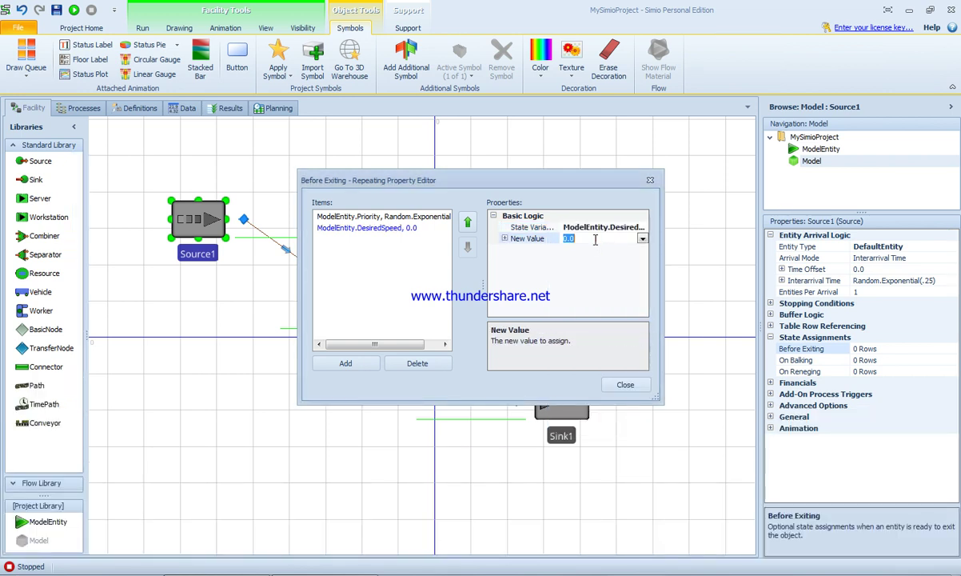
type("3")
left_click(505, 238)
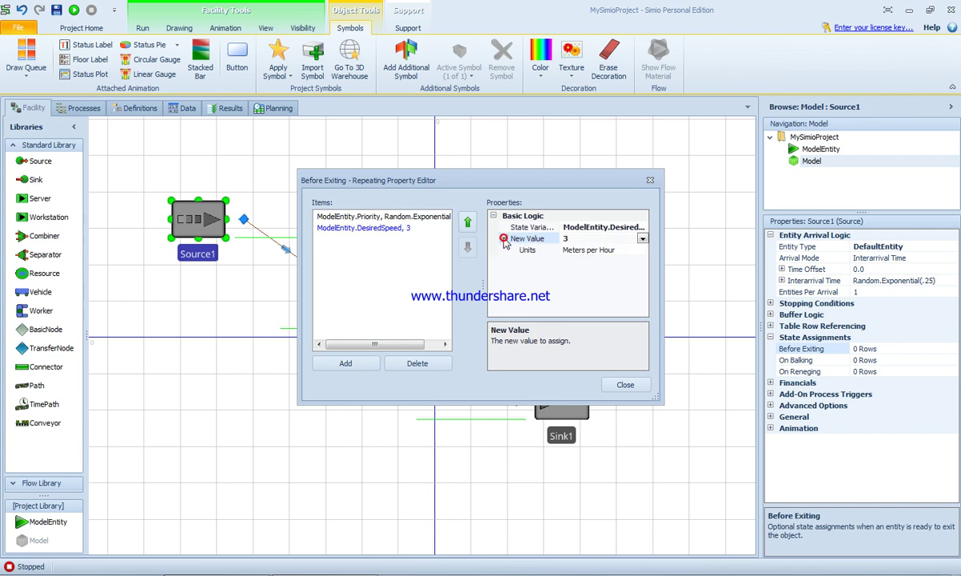
left_click(637, 387)
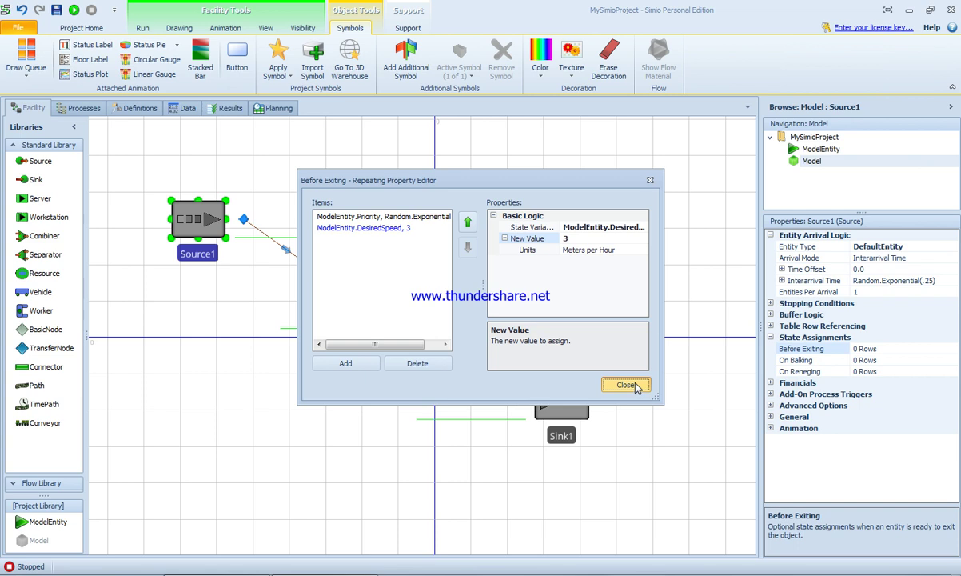
Step: Start a short run, step it to 12:00:07 AM, then stop the simulation
left_click(334, 221)
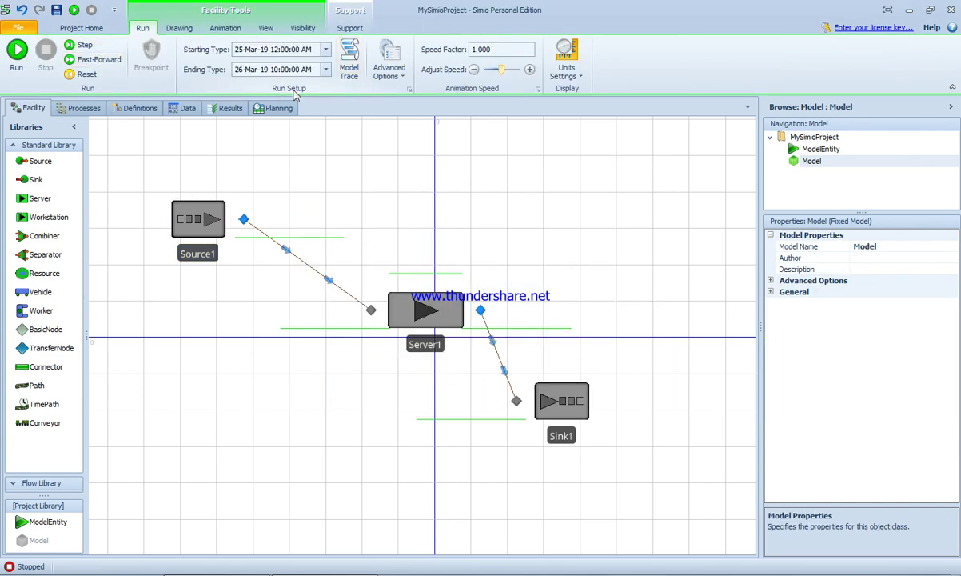
left_click(17, 51)
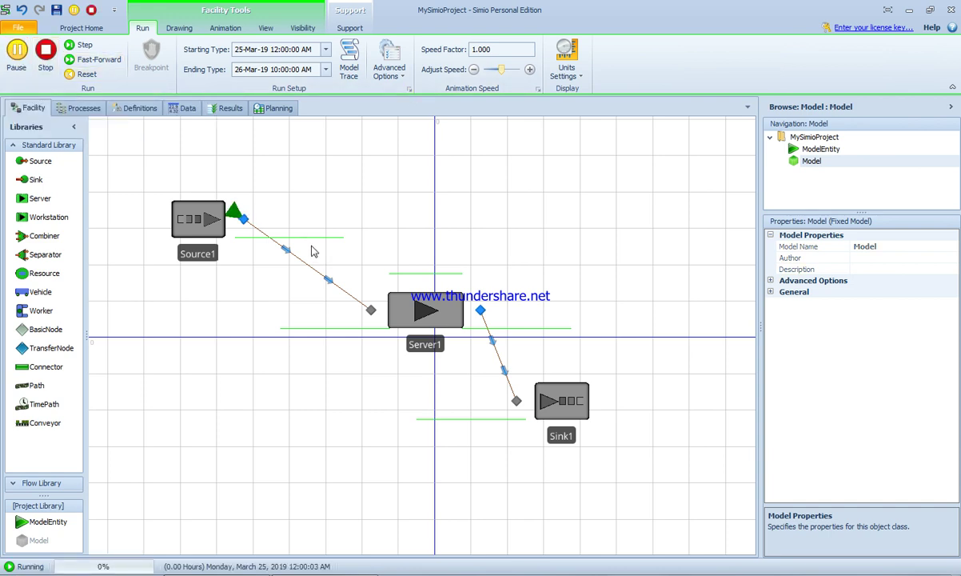
left_click(85, 47)
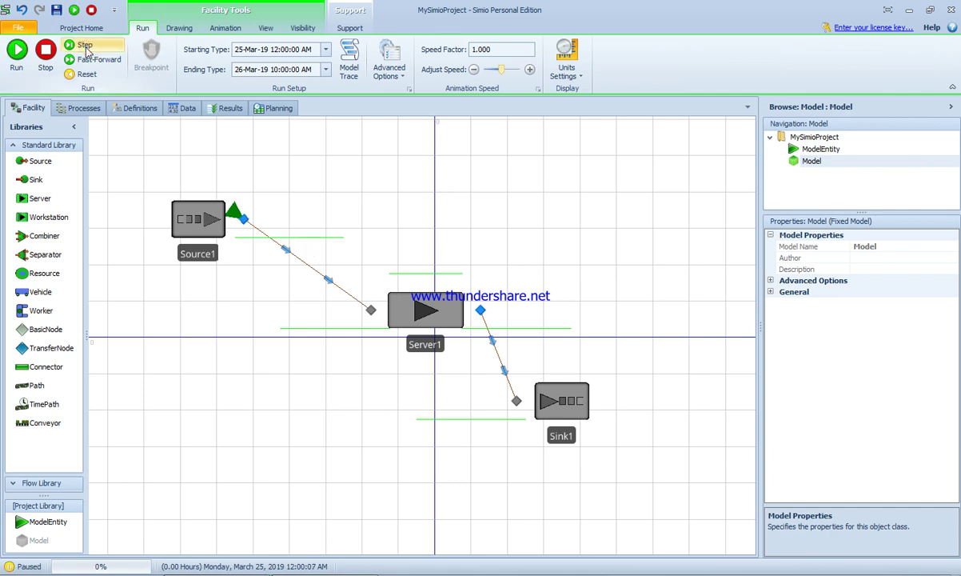
left_click(46, 49)
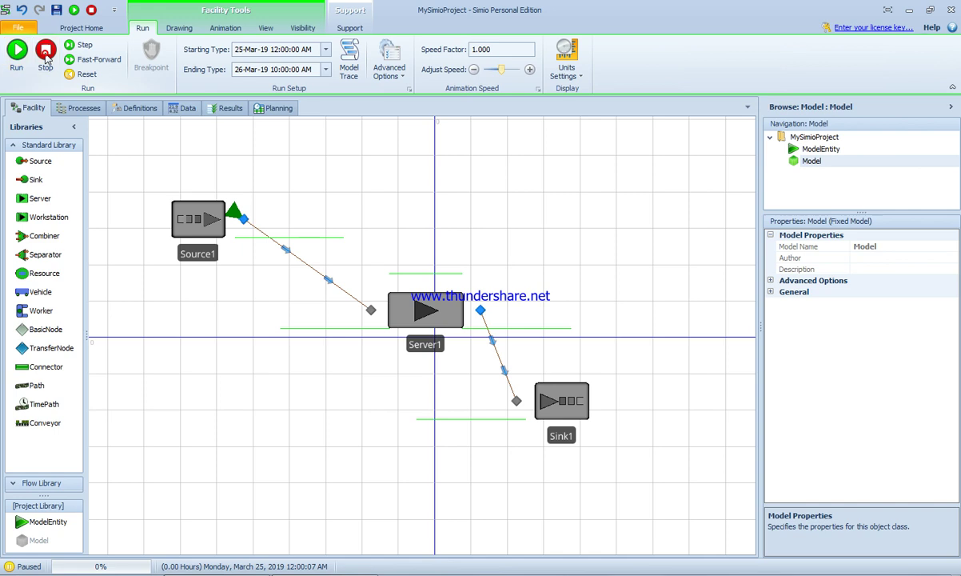
left_click(199, 219)
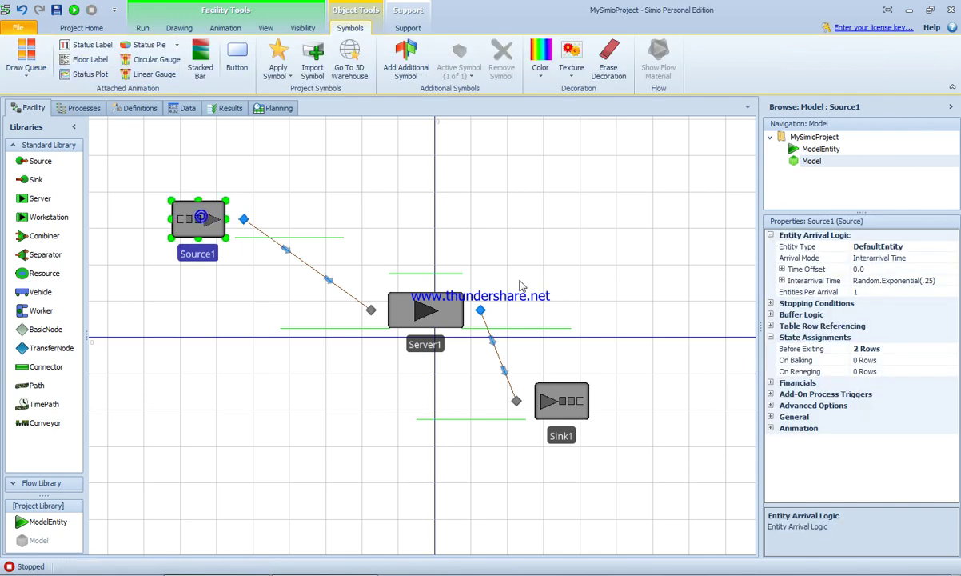
Step: Change the DesiredSpeed assignment's units to Meters per Second and run the model again
left_click(867, 349)
left_click(949, 348)
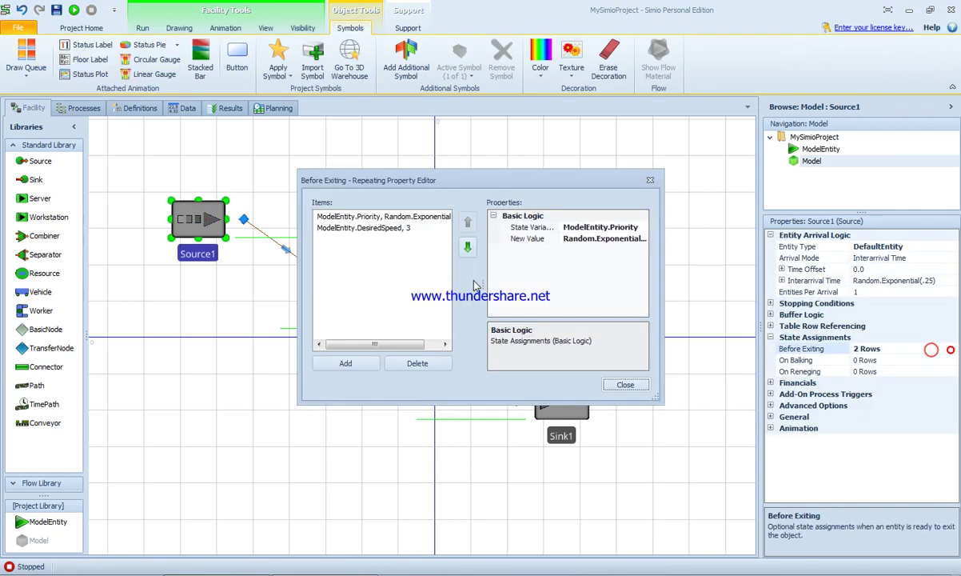
left_click(539, 239)
left_click(349, 228)
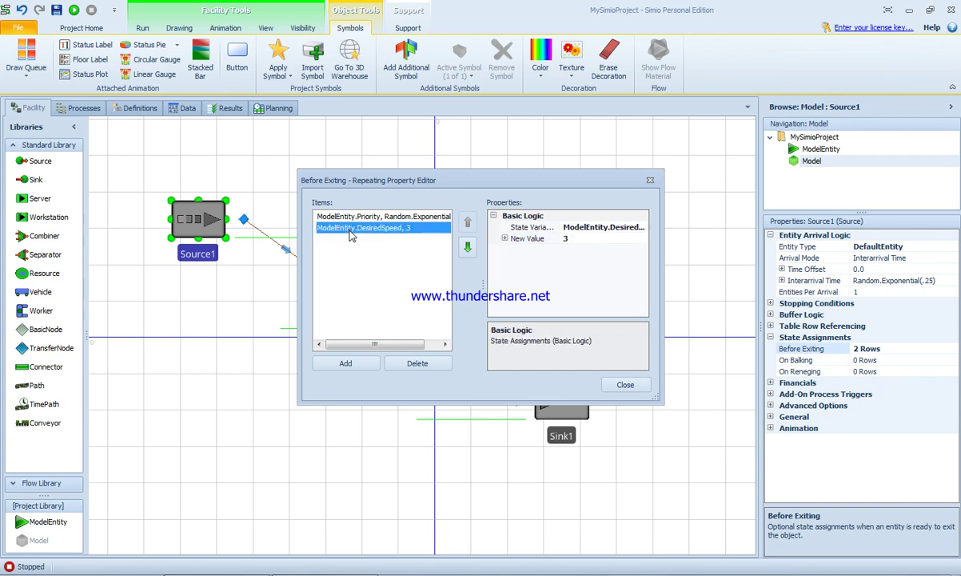
left_click(505, 238)
left_click(640, 251)
left_click(642, 250)
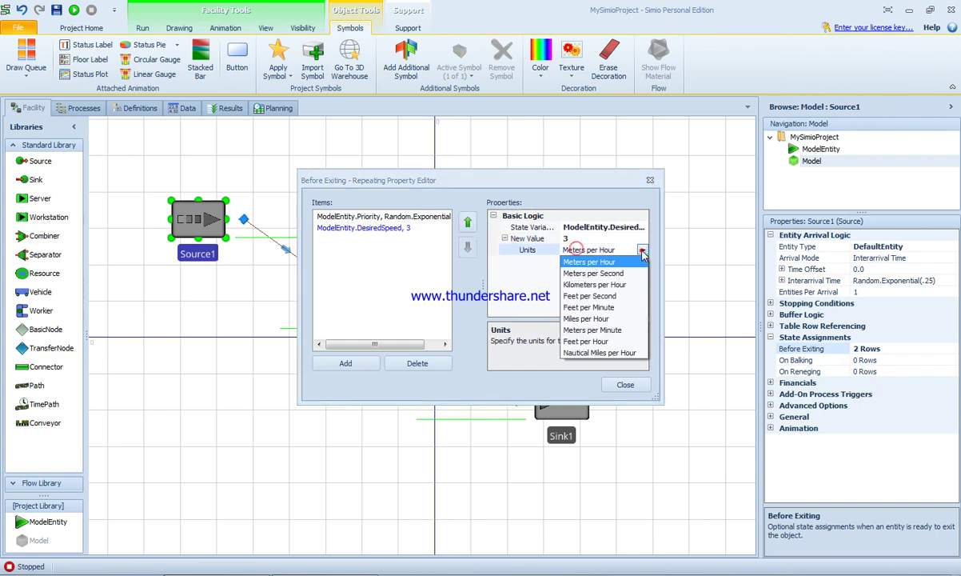
left_click(608, 274)
left_click(625, 384)
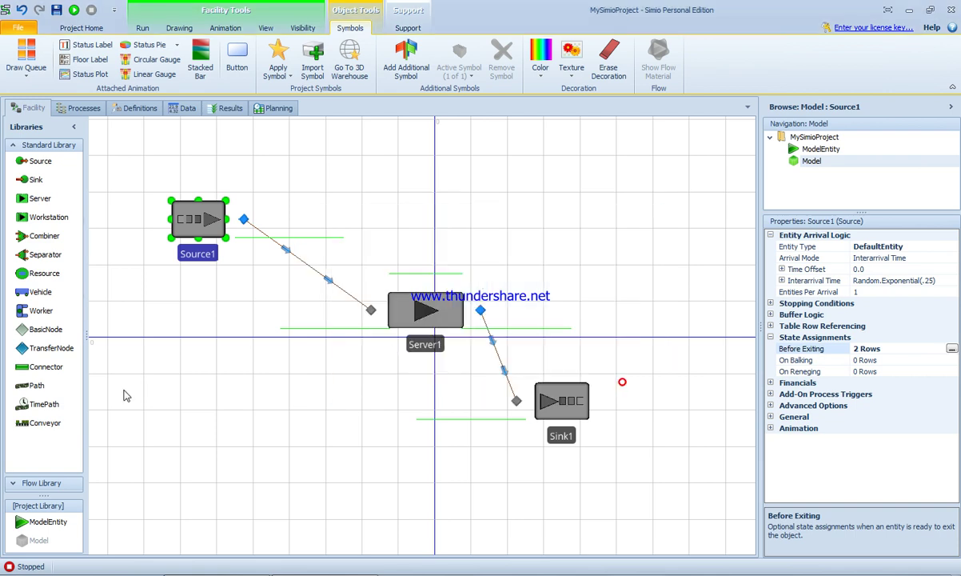
left_click(131, 390)
left_click(23, 56)
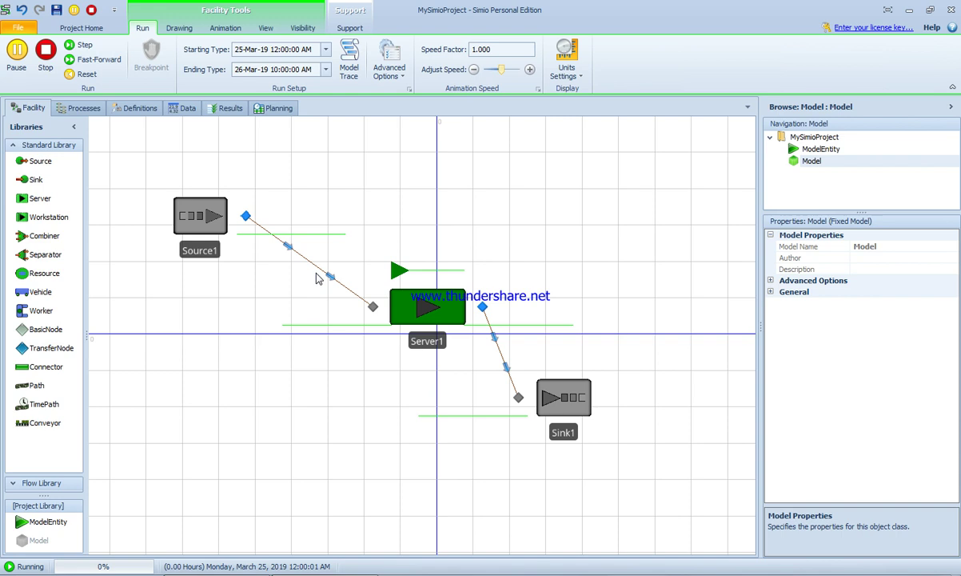
Step: Pause, step once, then fast-forward the run to 7.35 hours without animation
left_click(84, 45)
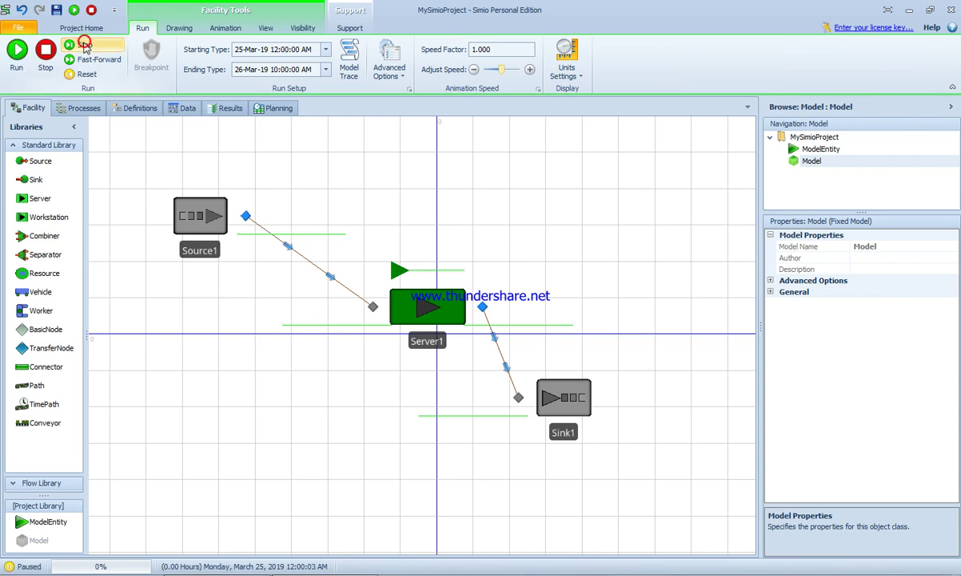
left_click(81, 47)
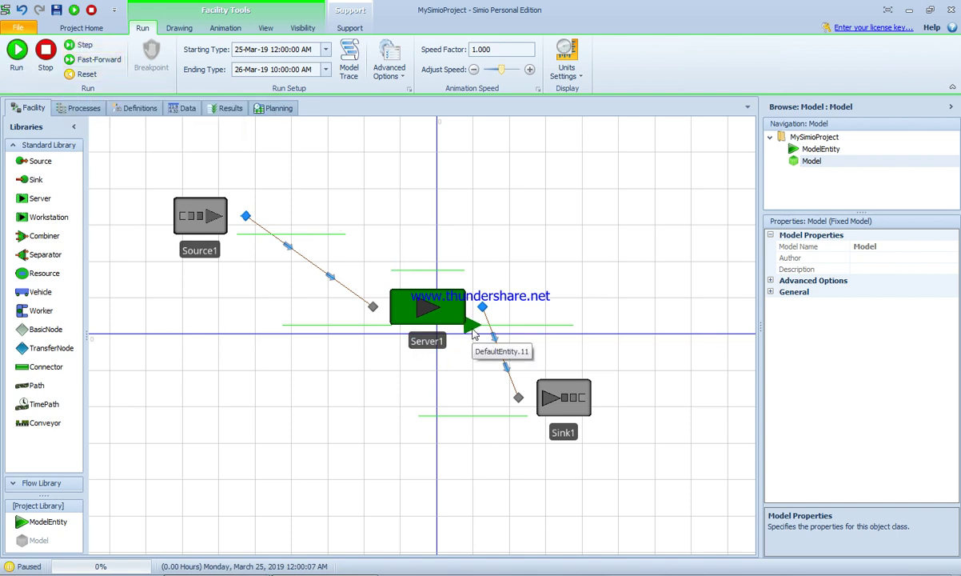
left_click(88, 61)
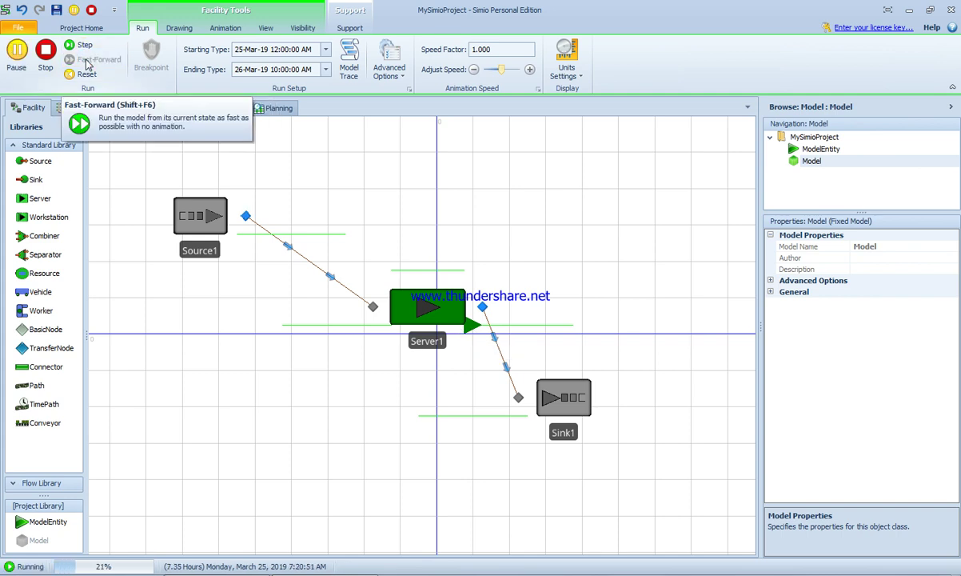